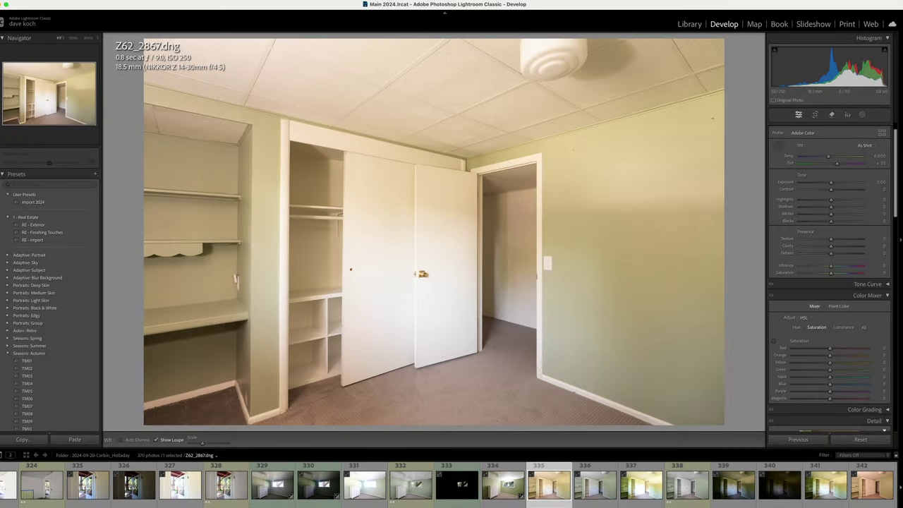
- Set Z62_2867's white balance from the door, Highlights -74 and Exposure -0.40, then advance a frame
{"action": "key", "text": "w"}
{"action": "left_click", "coordinate": [455, 220]}
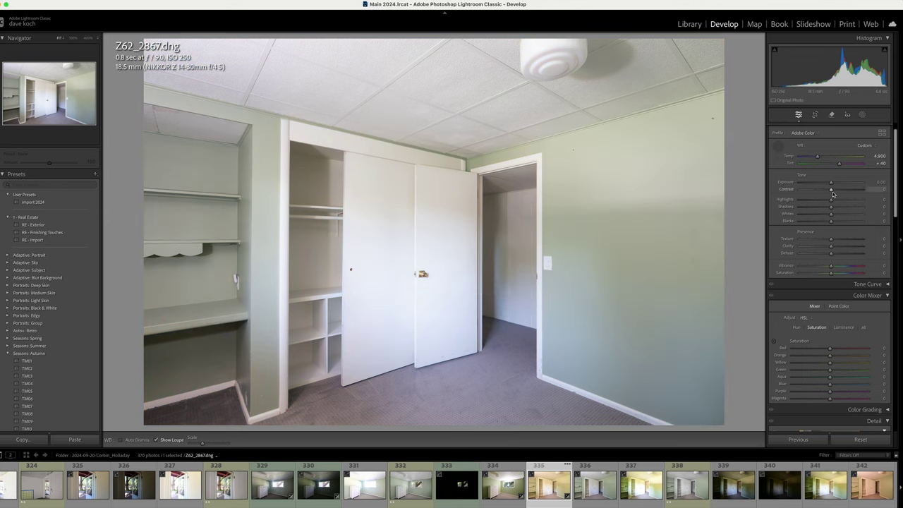
{"action": "left_click_drag", "start_coordinate": [813, 201], "coordinate": [820, 224]}
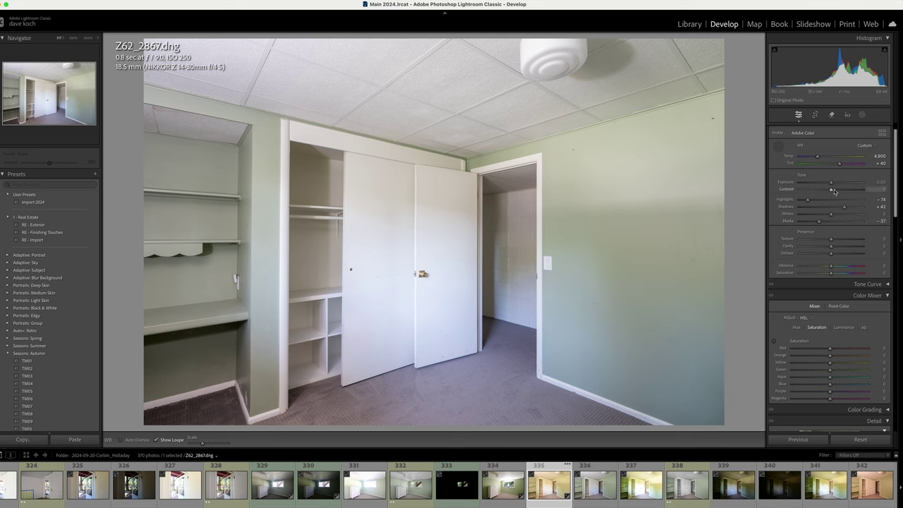
{"action": "left_click_drag", "start_coordinate": [832, 185], "coordinate": [828, 185]}
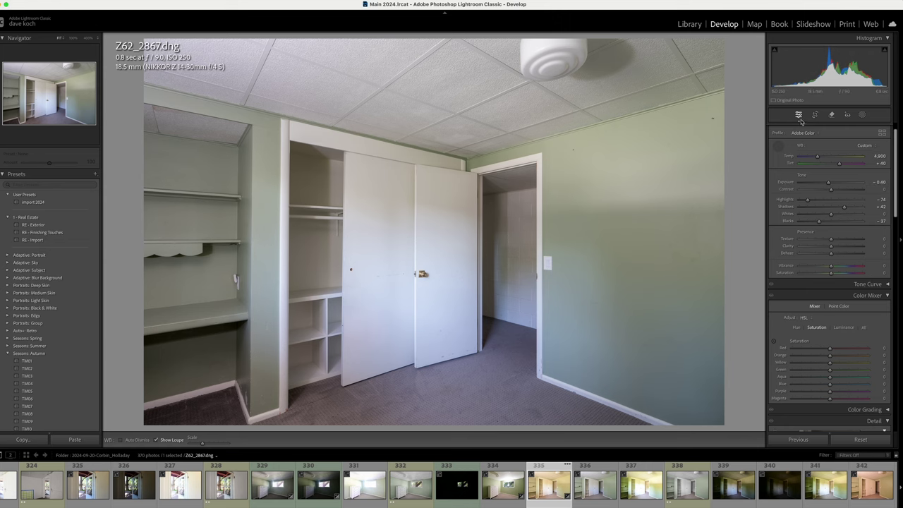
{"action": "key", "text": "Escape"}
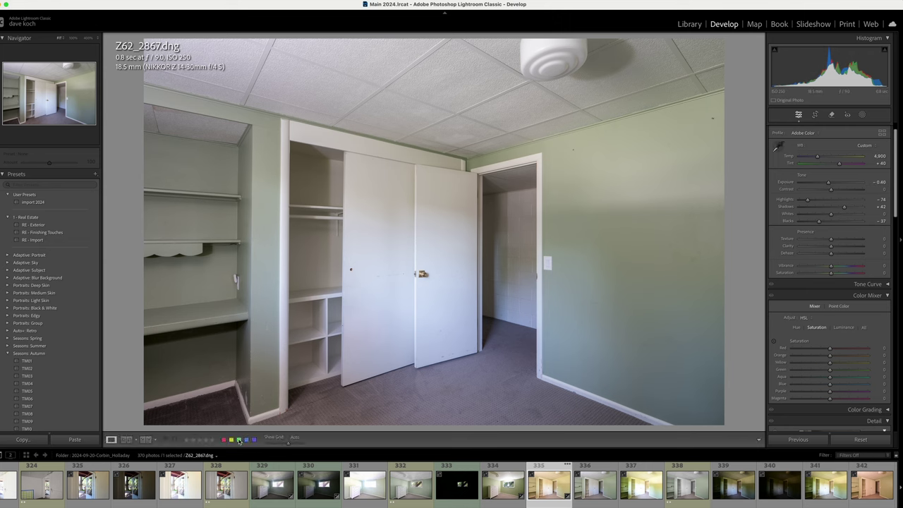
{"action": "left_click", "coordinate": [604, 492]}
- Open Z62_2870 and set Exposure +1.95, Highlights -89, Shadows +100 and Blacks -24
{"action": "left_click", "coordinate": [641, 492]}
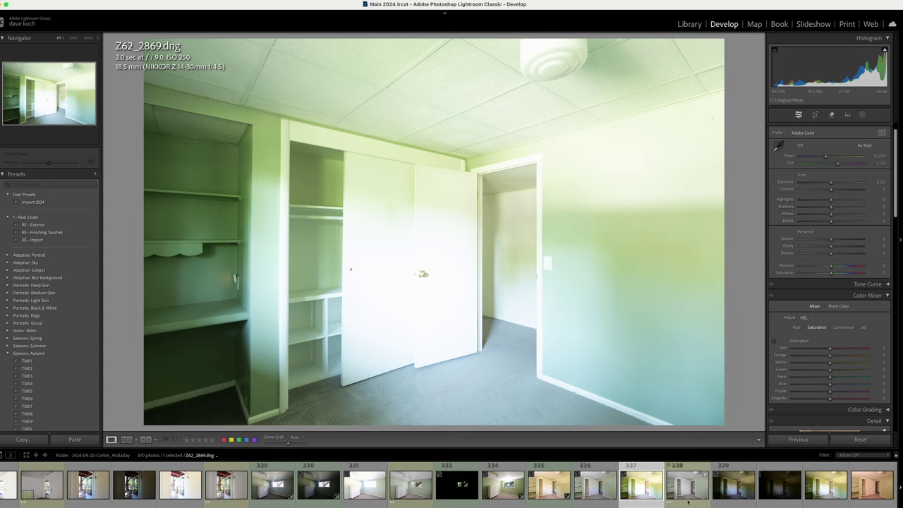
{"action": "left_click", "coordinate": [741, 494]}
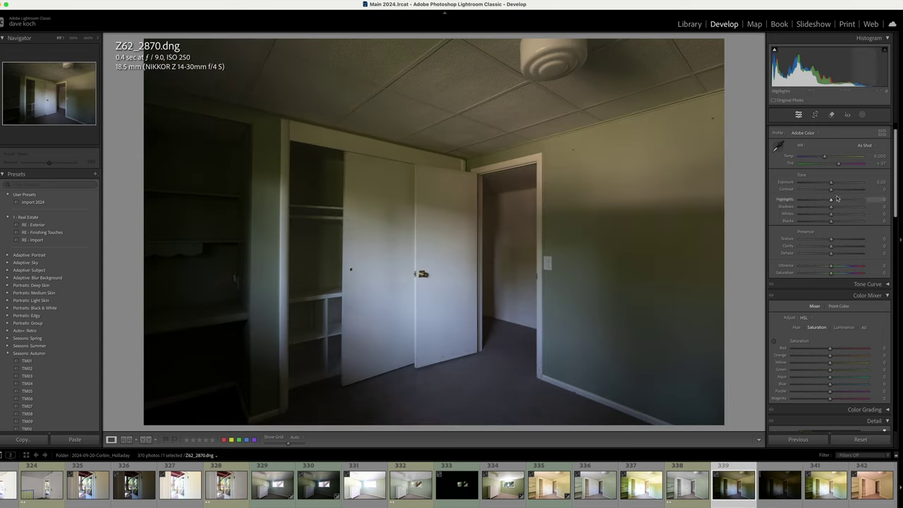
{"action": "left_click_drag", "start_coordinate": [831, 184], "coordinate": [839, 184]}
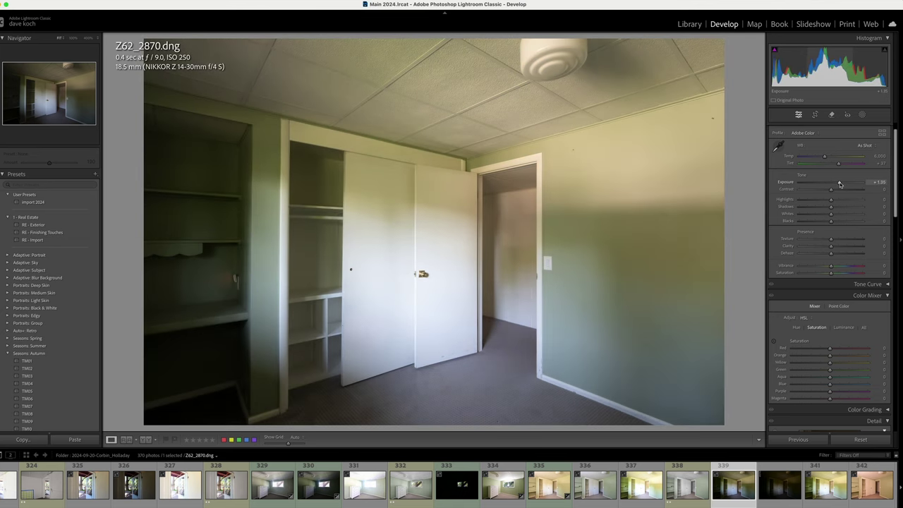
{"action": "left_click_drag", "start_coordinate": [830, 200], "coordinate": [842, 182]}
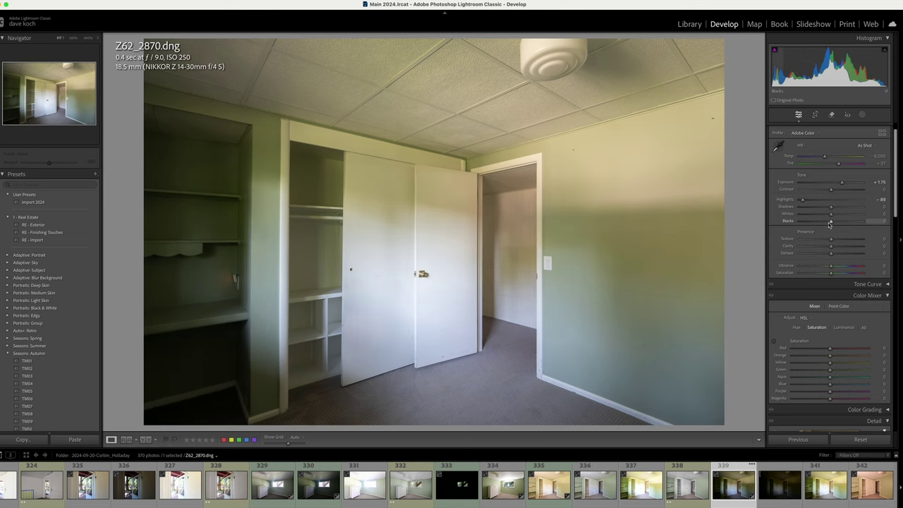
{"action": "left_click_drag", "start_coordinate": [830, 221], "coordinate": [877, 205]}
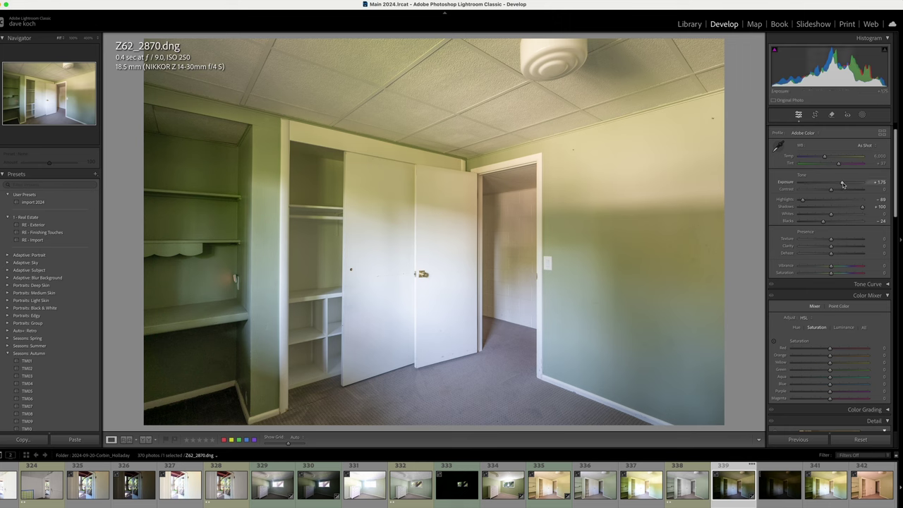
{"action": "left_click_drag", "start_coordinate": [841, 183], "coordinate": [842, 183]}
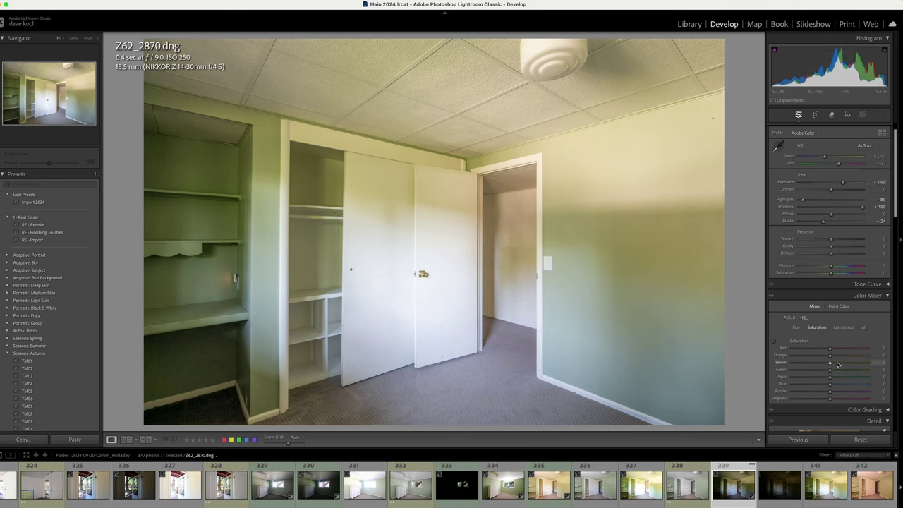
- Lower HSL saturation of Yellow to -87 and Orange to -41 in the walls
{"action": "left_click_drag", "start_coordinate": [830, 363], "coordinate": [815, 363]}
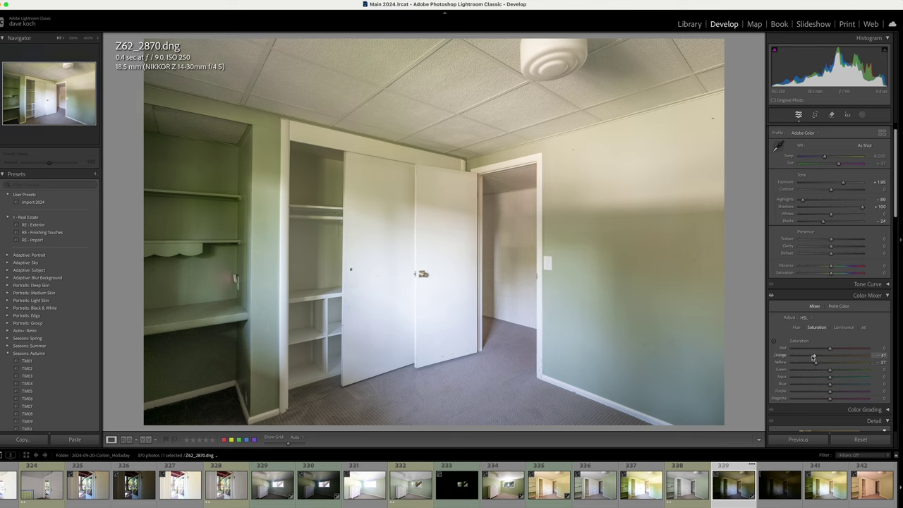
{"action": "left_click", "coordinate": [774, 342]}
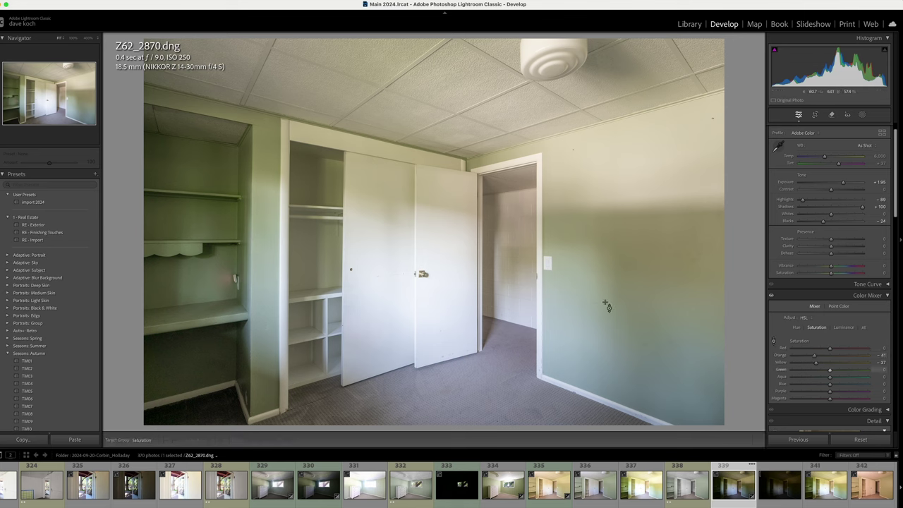
{"action": "key", "text": "Down"}
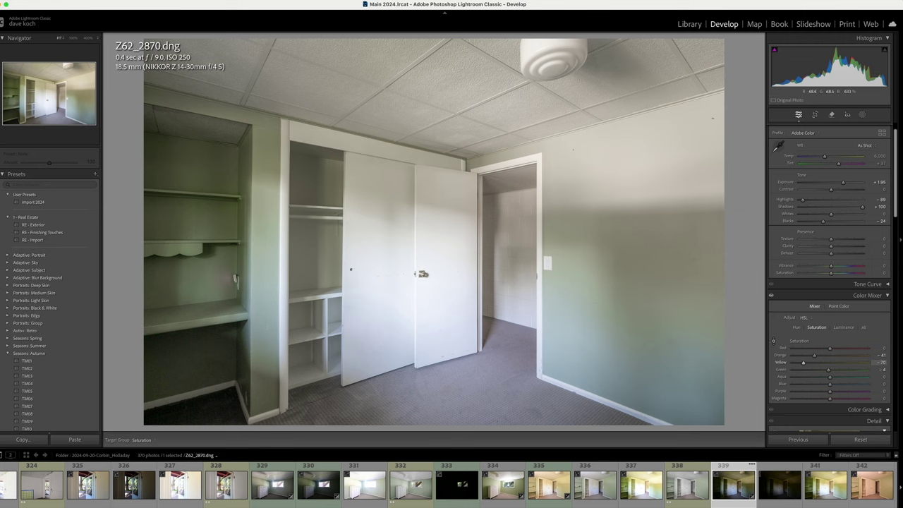
{"action": "key", "text": "Up"}
{"action": "key", "text": "Up"}
{"action": "key", "text": "Up"}
- Add a linear gradient up from the bottom with Shadows +100 and Exposure -0.10
{"action": "left_click", "coordinate": [861, 114]}
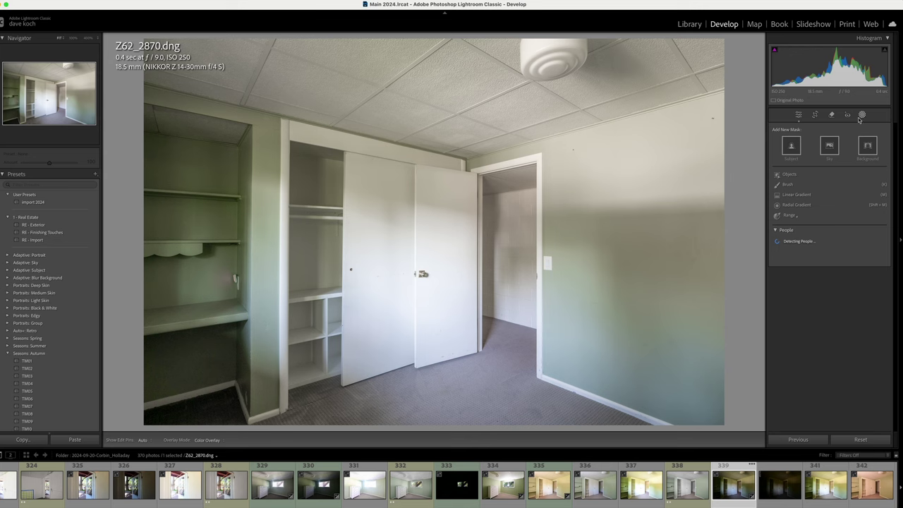
{"action": "left_click", "coordinate": [795, 197]}
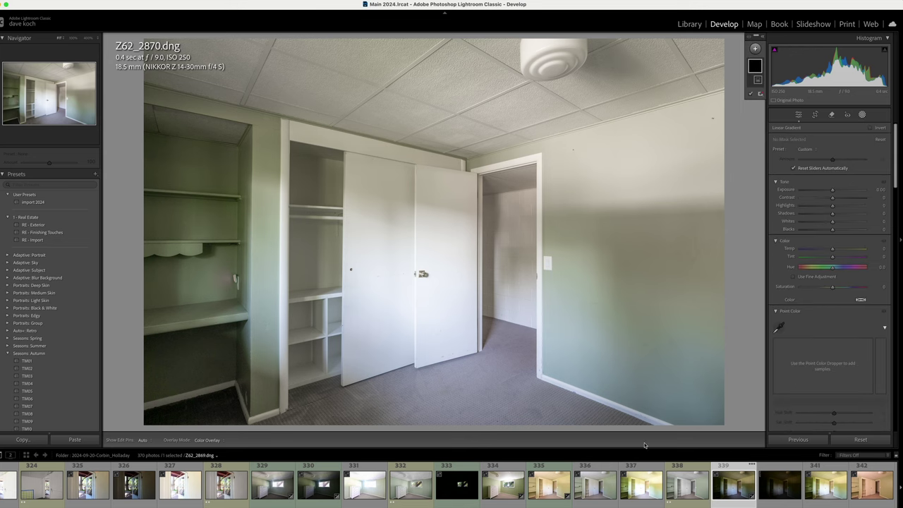
{"action": "left_click_drag", "start_coordinate": [712, 427], "coordinate": [692, 79]}
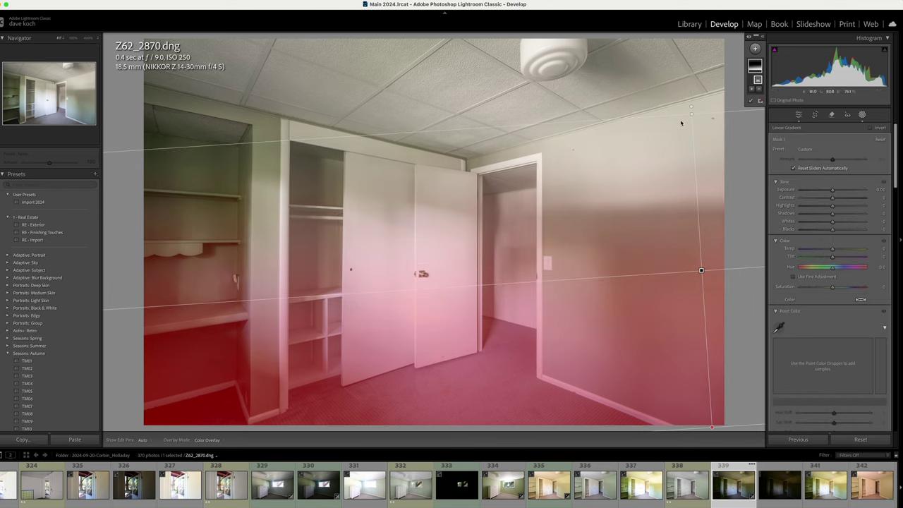
{"action": "left_click_drag", "start_coordinate": [825, 214], "coordinate": [890, 220]}
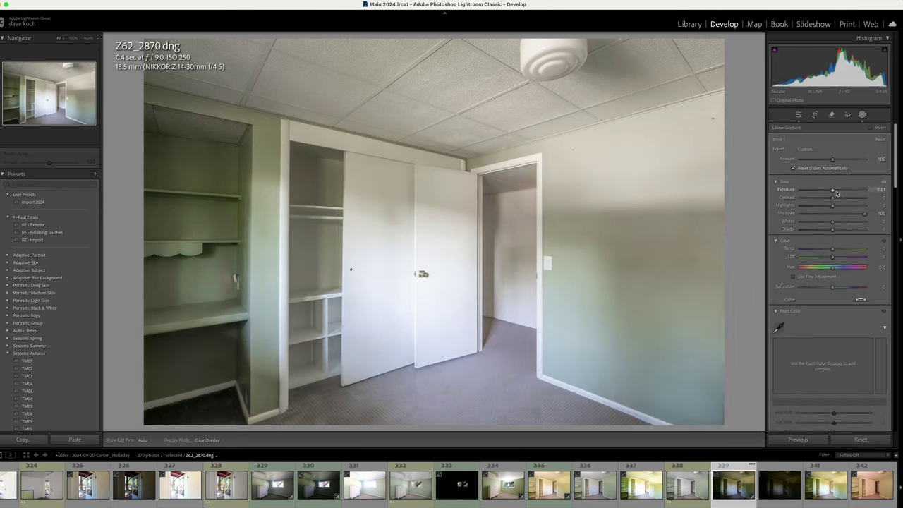
{"action": "mouse_move", "coordinate": [832, 190]}
{"action": "left_mouse_down"}
{"action": "mouse_move", "coordinate": [839, 192]}
{"action": "mouse_move", "coordinate": [831, 191]}
{"action": "left_mouse_up"}
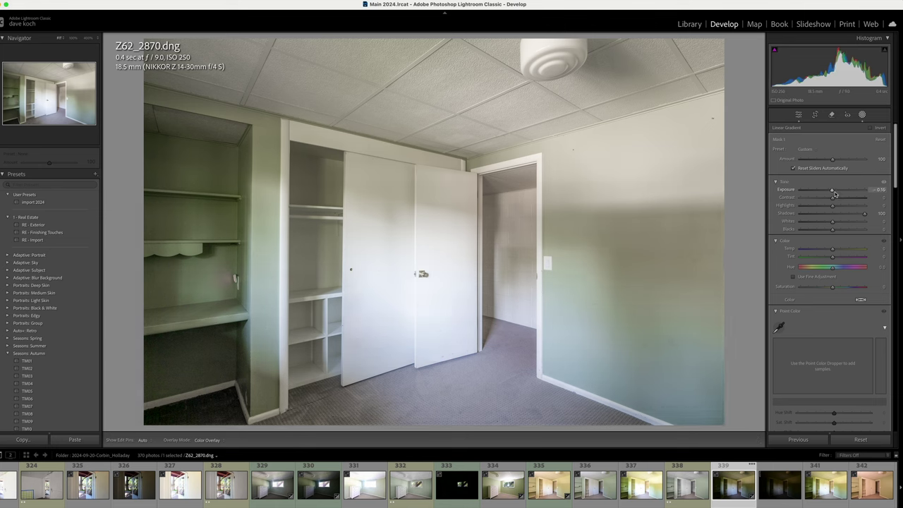
{"action": "left_click", "coordinate": [798, 115]}
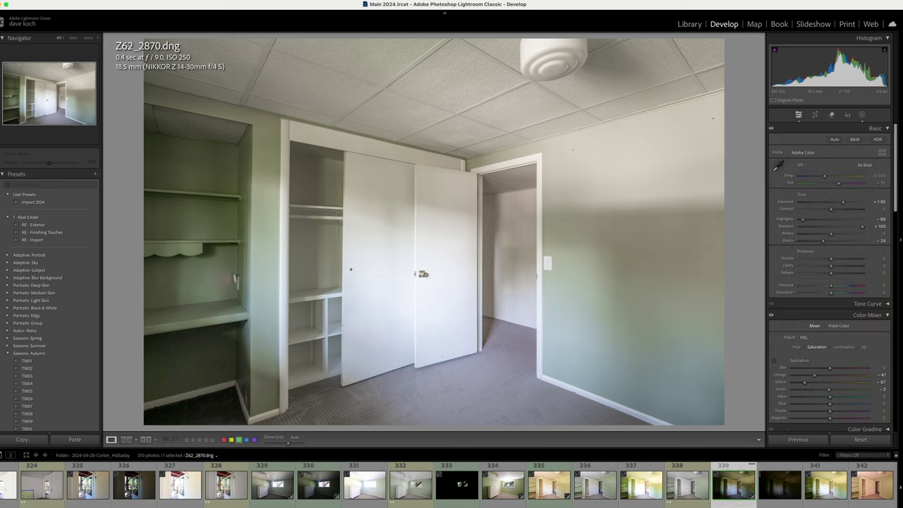
- Give Z62_2874 Exposure +1.00 and door-based white balance, then open it with Z62_2870 as Photoshop layers
{"action": "scroll", "coordinate": [690, 493], "scroll_direction": "down", "scroll_amount": 5}
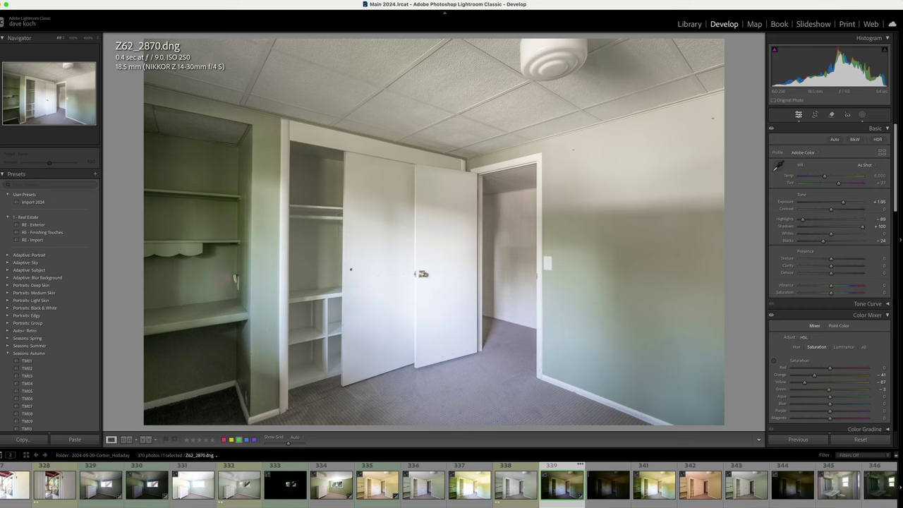
{"action": "left_click", "coordinate": [691, 493]}
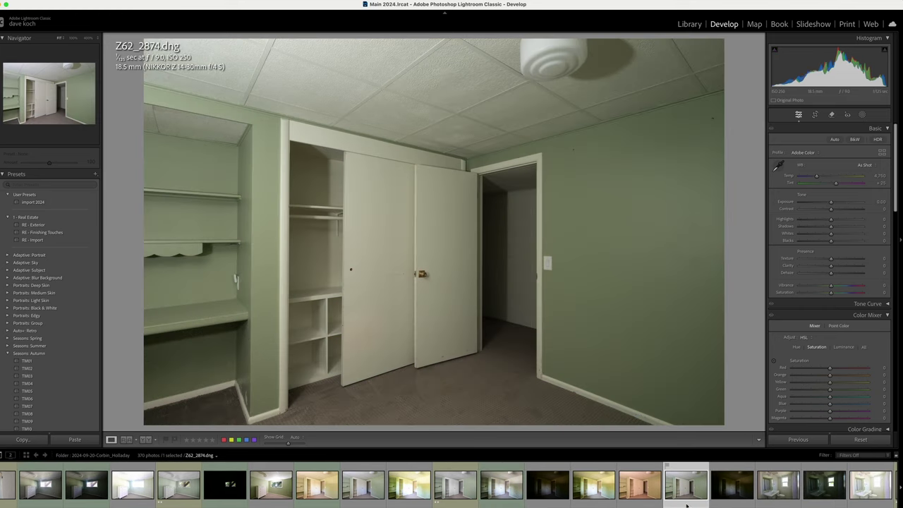
{"action": "left_click_drag", "start_coordinate": [831, 204], "coordinate": [837, 204]}
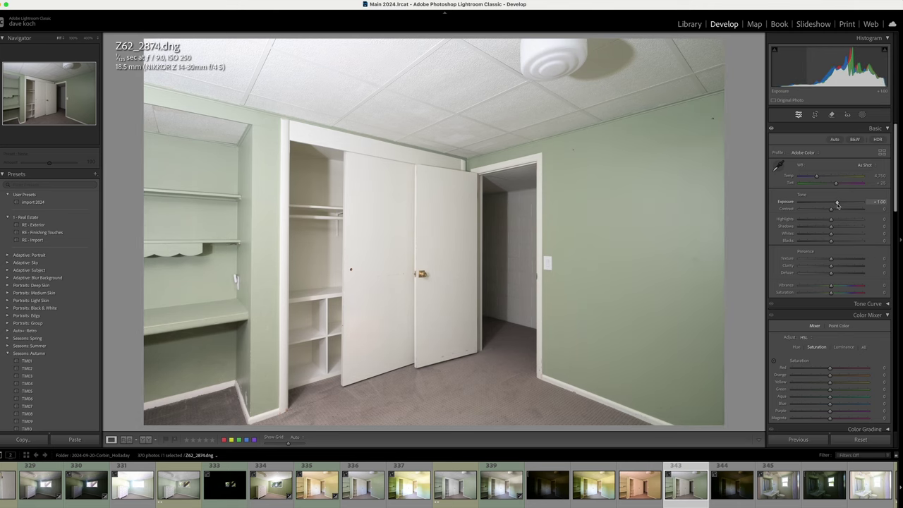
{"action": "left_click", "coordinate": [778, 165]}
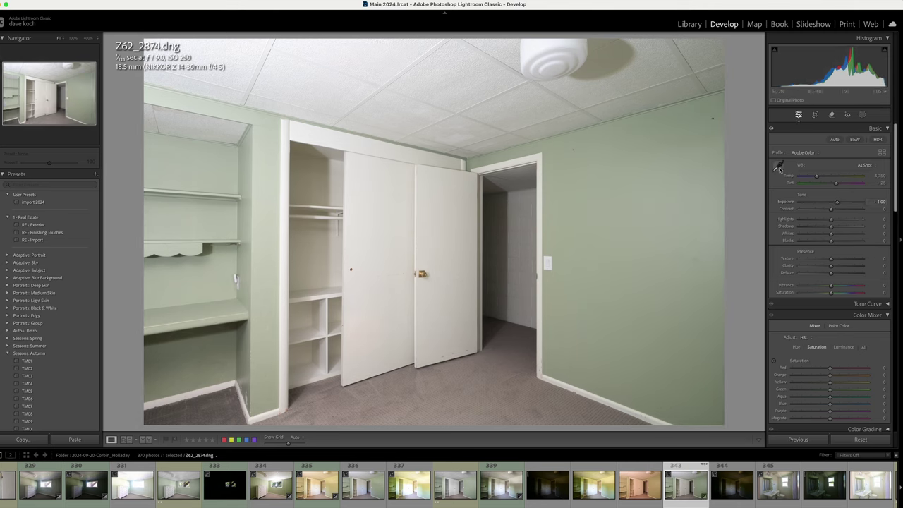
{"action": "left_click", "coordinate": [436, 202]}
{"action": "key", "text": "Escape"}
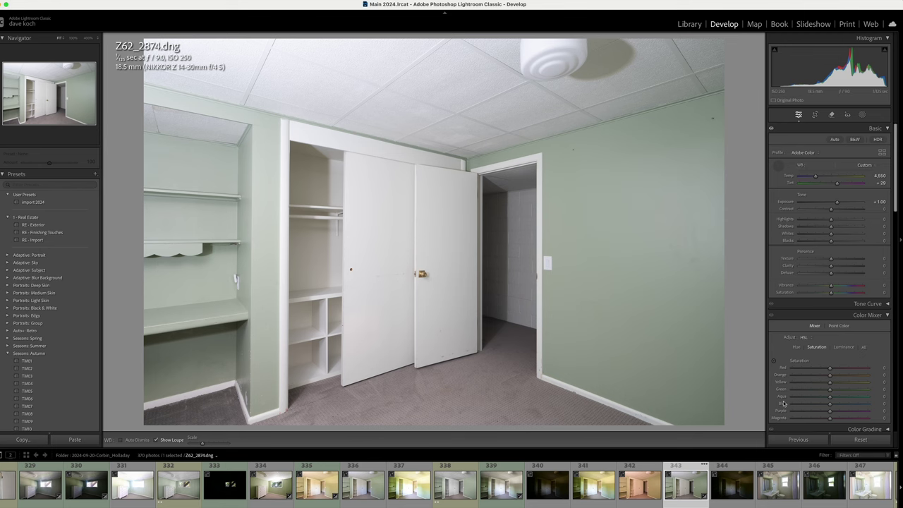
{"action": "left_click", "coordinate": [496, 485], "text": "super"}
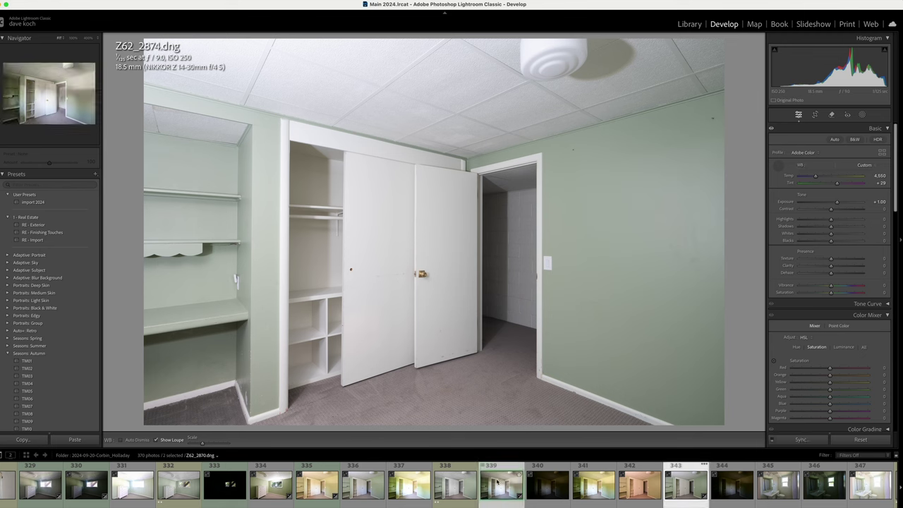
{"action": "key", "text": "super+e"}
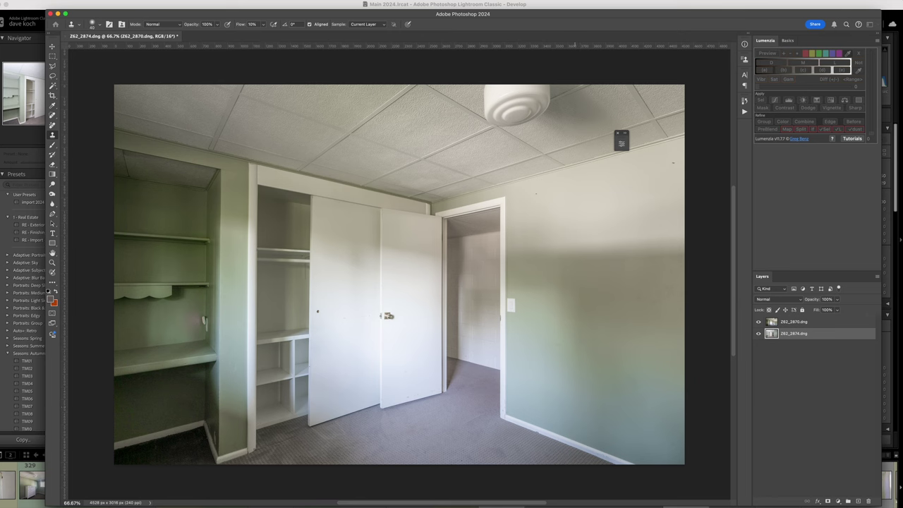
- Paint the Z62_2874 layer mask with a large brush over closet, ceiling and left shelves
{"action": "left_click", "coordinate": [816, 334]}
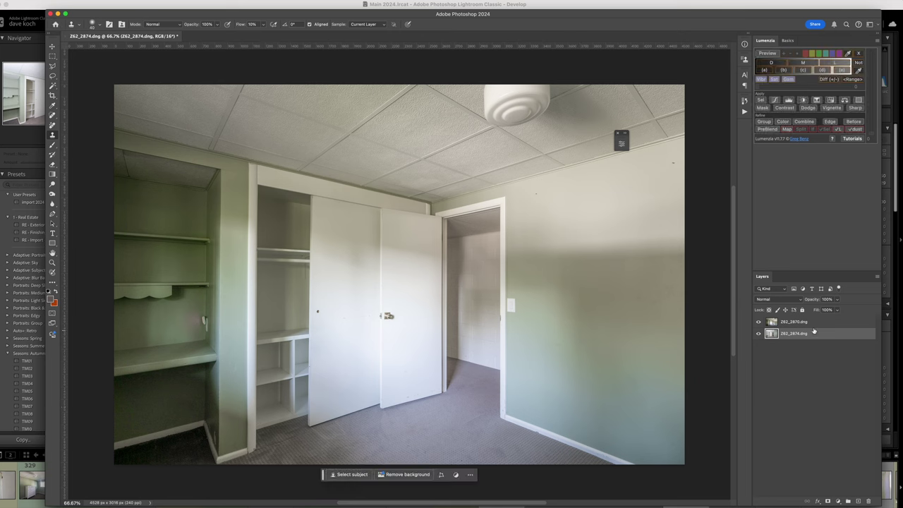
{"action": "key", "text": "F2"}
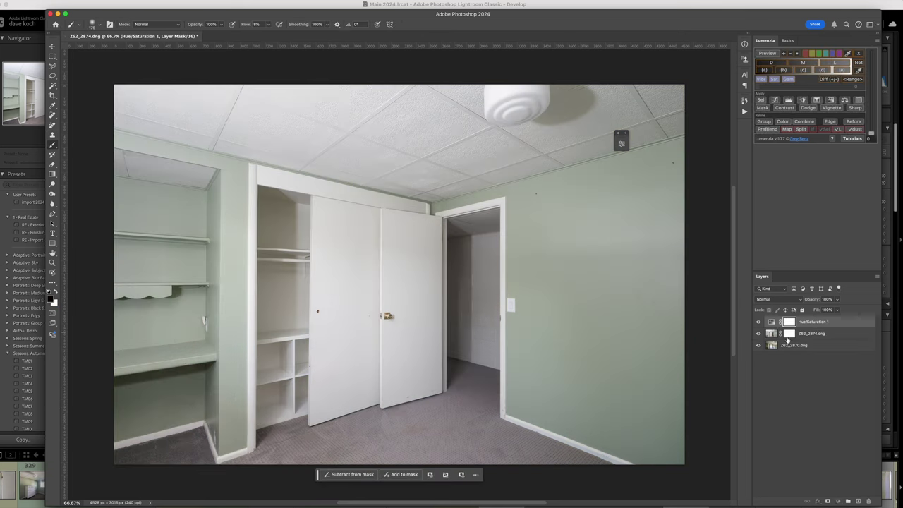
{"action": "left_click", "coordinate": [787, 337]}
{"action": "key", "text": "bracketright"}
{"action": "key", "text": "bracketright"}
{"action": "key", "text": "bracketright"}
{"action": "key", "text": "bracketright"}
{"action": "key", "text": "bracketright"}
{"action": "key", "text": "bracketright"}
{"action": "key", "text": "bracketright"}
{"action": "key", "text": "bracketright"}
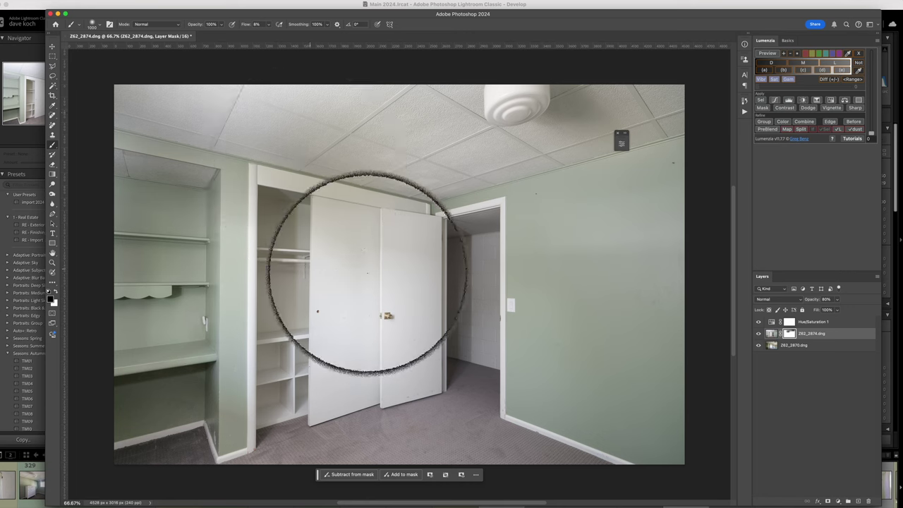
{"action": "mouse_move", "coordinate": [360, 285]}
{"action": "left_mouse_down"}
{"action": "mouse_move", "coordinate": [532, 394]}
{"action": "mouse_move", "coordinate": [453, 399]}
{"action": "mouse_move", "coordinate": [411, 336]}
{"action": "mouse_move", "coordinate": [370, 393]}
{"action": "mouse_move", "coordinate": [402, 412]}
{"action": "mouse_move", "coordinate": [714, 428]}
{"action": "mouse_move", "coordinate": [469, 424]}
{"action": "mouse_move", "coordinate": [405, 384]}
{"action": "mouse_move", "coordinate": [421, 292]}
{"action": "mouse_move", "coordinate": [638, 416]}
{"action": "mouse_move", "coordinate": [630, 212]}
{"action": "mouse_move", "coordinate": [608, 155]}
{"action": "mouse_move", "coordinate": [635, 160]}
{"action": "mouse_move", "coordinate": [697, 108]}
{"action": "mouse_move", "coordinate": [619, 96]}
{"action": "mouse_move", "coordinate": [775, 106]}
{"action": "mouse_move", "coordinate": [322, 114]}
{"action": "mouse_move", "coordinate": [273, 99]}
{"action": "mouse_move", "coordinate": [260, 80]}
{"action": "left_mouse_up"}
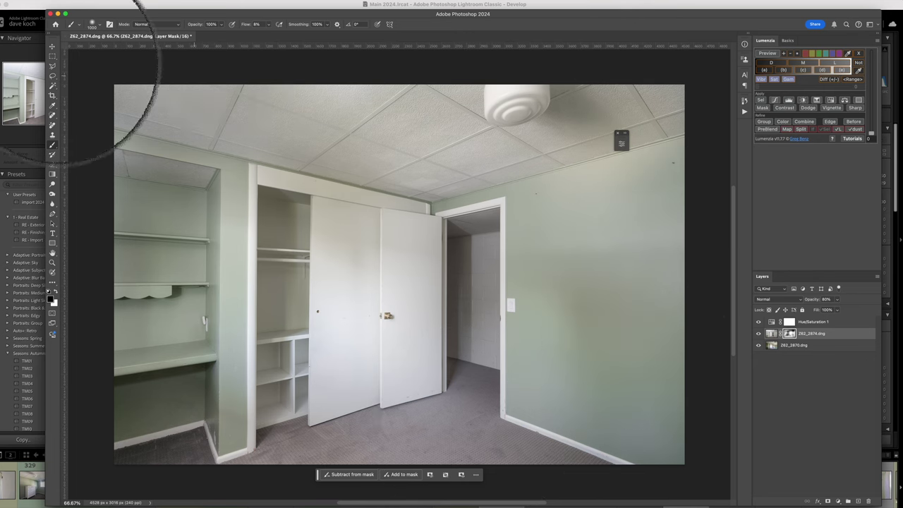
{"action": "mouse_move", "coordinate": [138, 101]}
{"action": "left_mouse_down"}
{"action": "mouse_move", "coordinate": [41, 20]}
{"action": "mouse_move", "coordinate": [262, 151]}
{"action": "mouse_move", "coordinate": [184, 388]}
{"action": "mouse_move", "coordinate": [151, 448]}
{"action": "mouse_move", "coordinate": [303, 433]}
{"action": "mouse_move", "coordinate": [30, 474]}
{"action": "mouse_move", "coordinate": [560, 466]}
{"action": "left_mouse_up"}
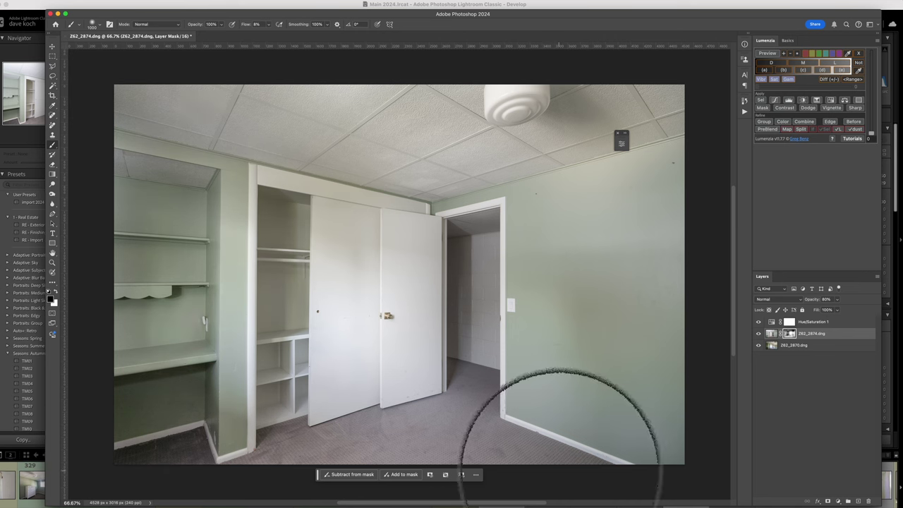
{"action": "left_click", "coordinate": [196, 7]}
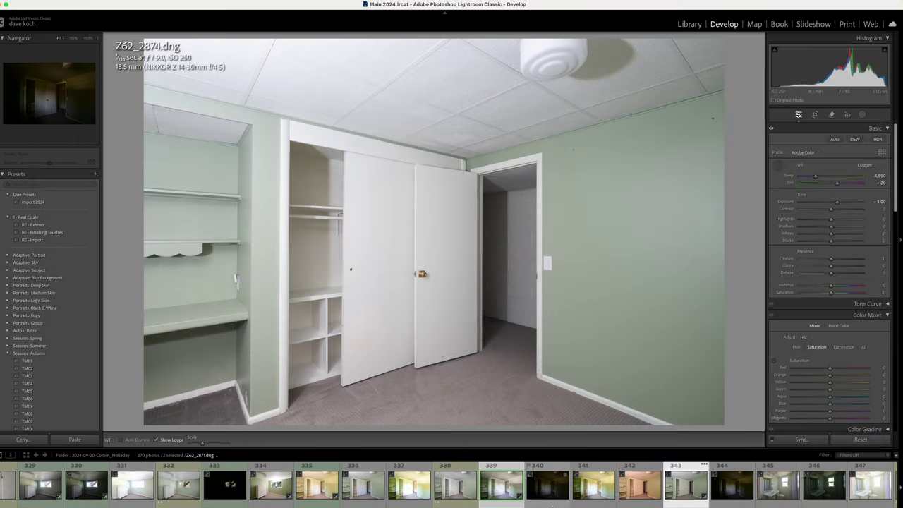
- Set Z62_2872's white balance from the wall, Exposure +0.35, and Green saturation -84
{"action": "left_click", "coordinate": [591, 496]}
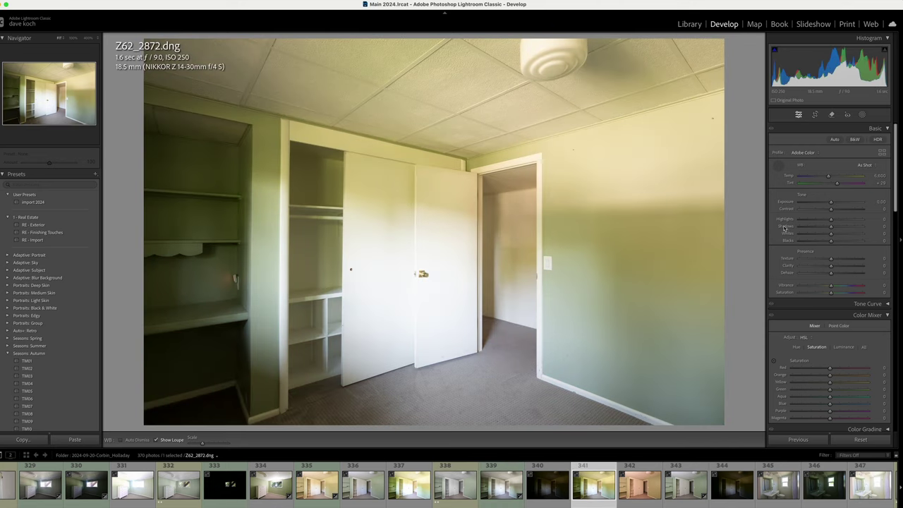
{"action": "left_click", "coordinate": [533, 200]}
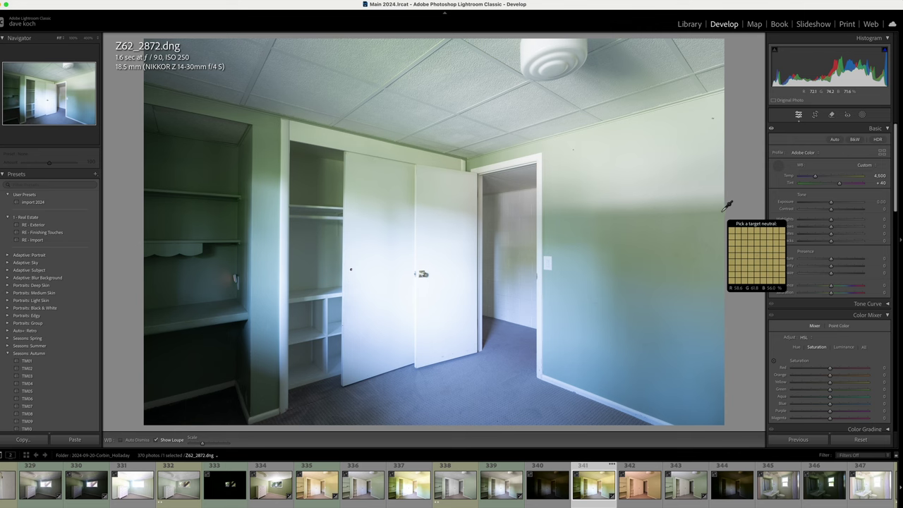
{"action": "left_click_drag", "start_coordinate": [830, 203], "coordinate": [833, 204]}
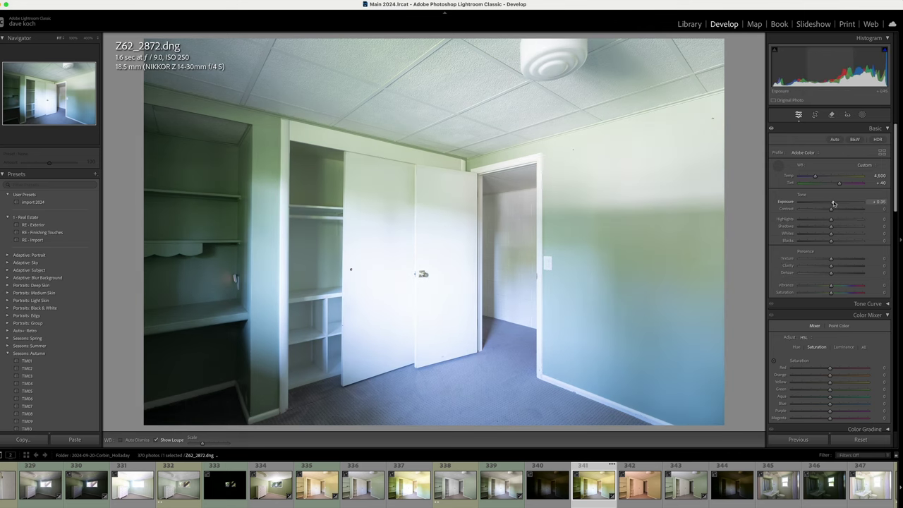
{"action": "left_click", "coordinate": [774, 363]}
{"action": "left_click_drag", "start_coordinate": [498, 262], "coordinate": [515, 299]}
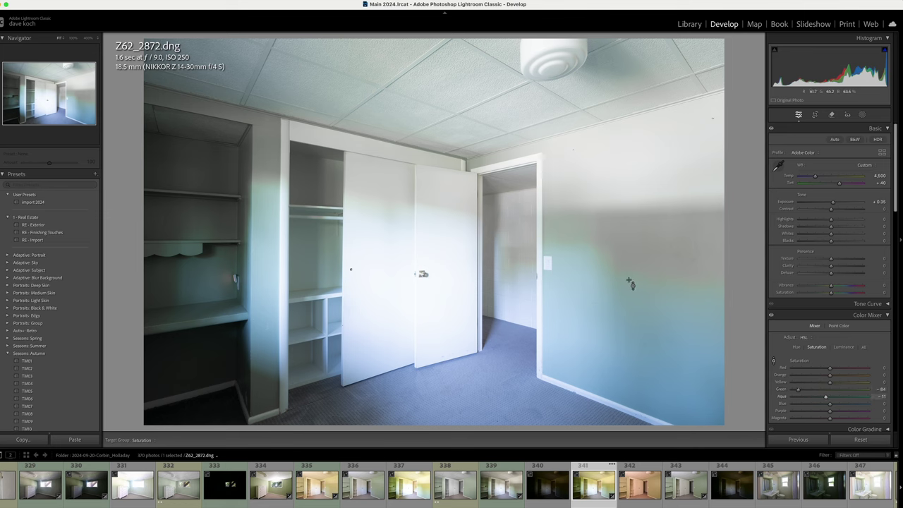
{"action": "left_click", "coordinate": [797, 115]}
- Send Z62_2872 to Photoshop 2024 for editing
{"action": "right_click", "coordinate": [646, 276]}
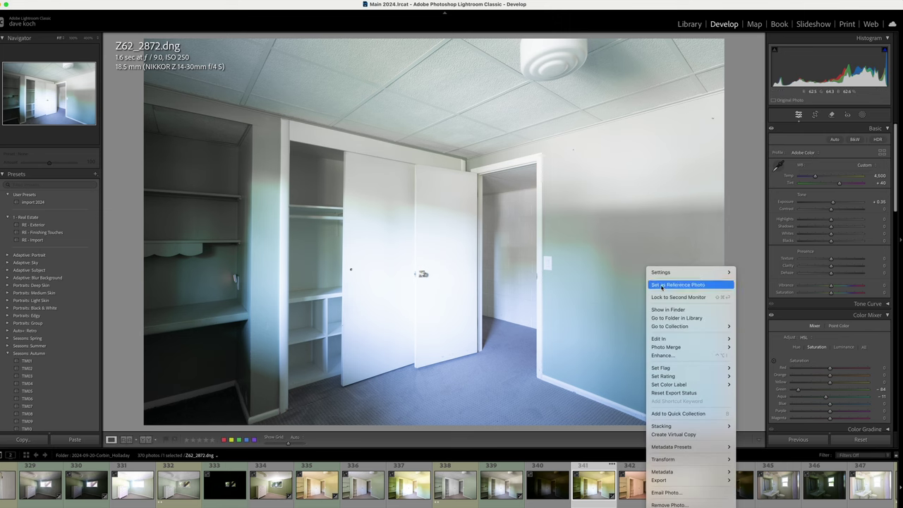
{"action": "mouse_move", "coordinate": [677, 339]}
{"action": "left_click", "coordinate": [751, 340]}
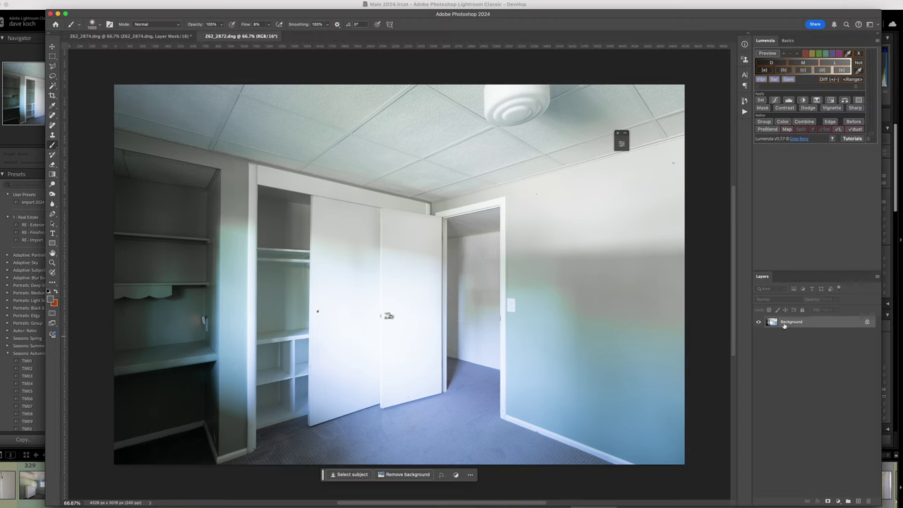
- Duplicate Z62_2872's Background layer into the Z62_2874.dng document, then close Z62_2872 without saving
{"action": "right_click", "coordinate": [783, 324]}
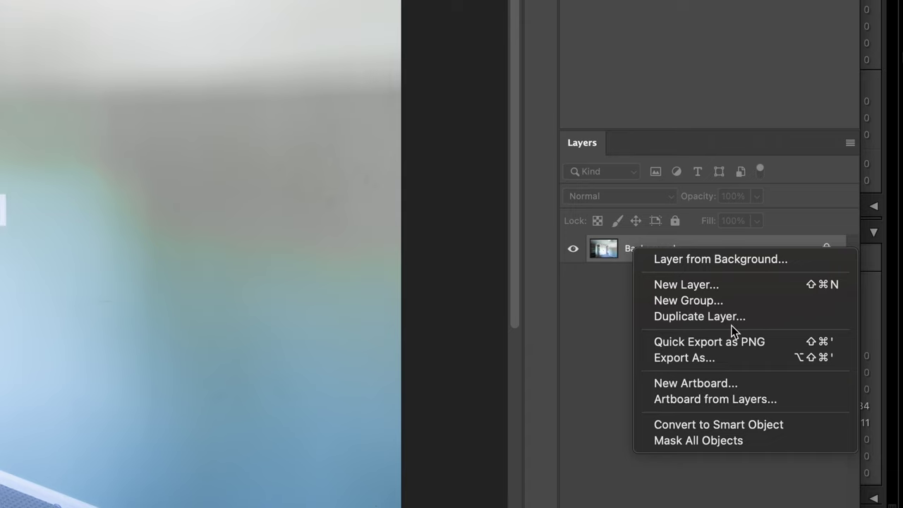
{"action": "left_click", "coordinate": [676, 319]}
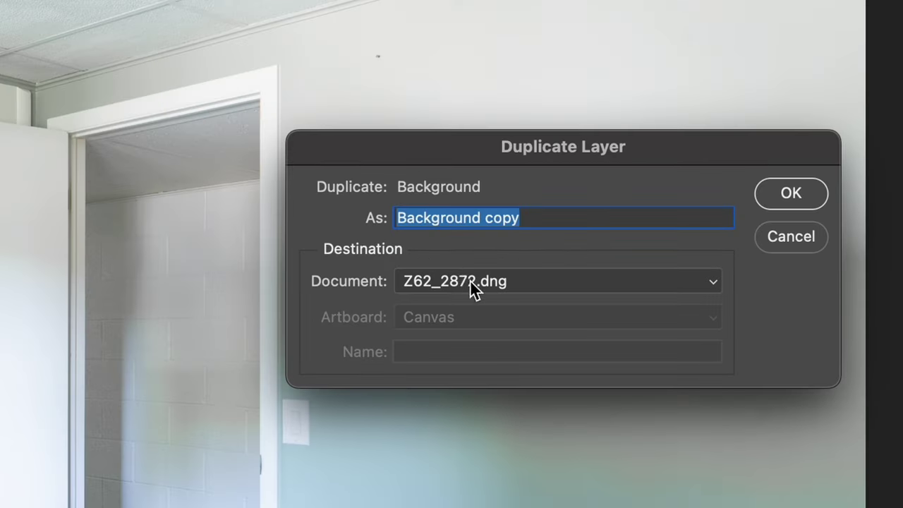
{"action": "left_click", "coordinate": [469, 279]}
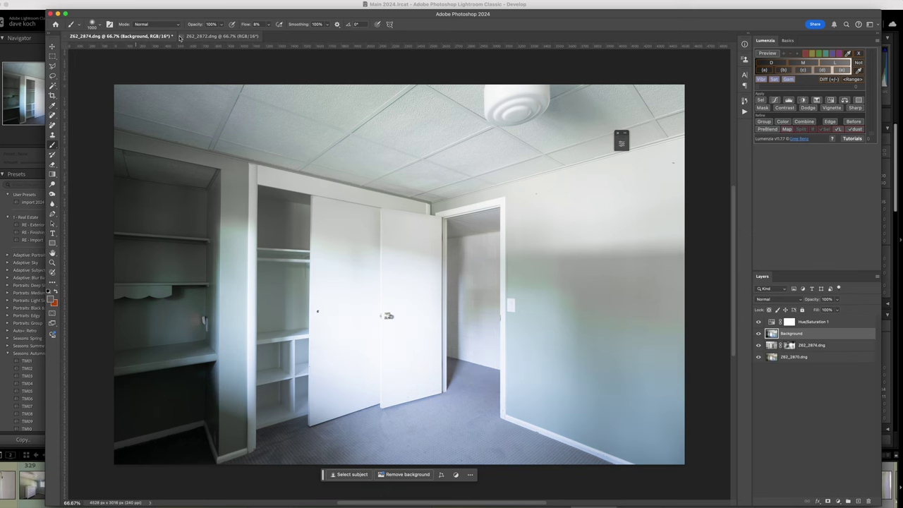
{"action": "left_click", "coordinate": [182, 36]}
{"action": "left_click", "coordinate": [406, 178]}
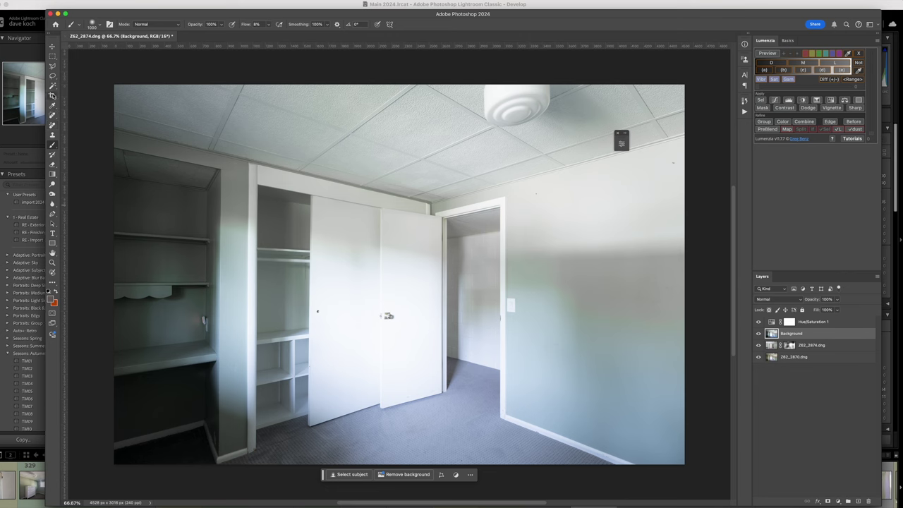
- Zoom to 300% and trace a Polygonal Lasso along the doorway's floor edge and frame corners
{"action": "left_click", "coordinate": [53, 67]}
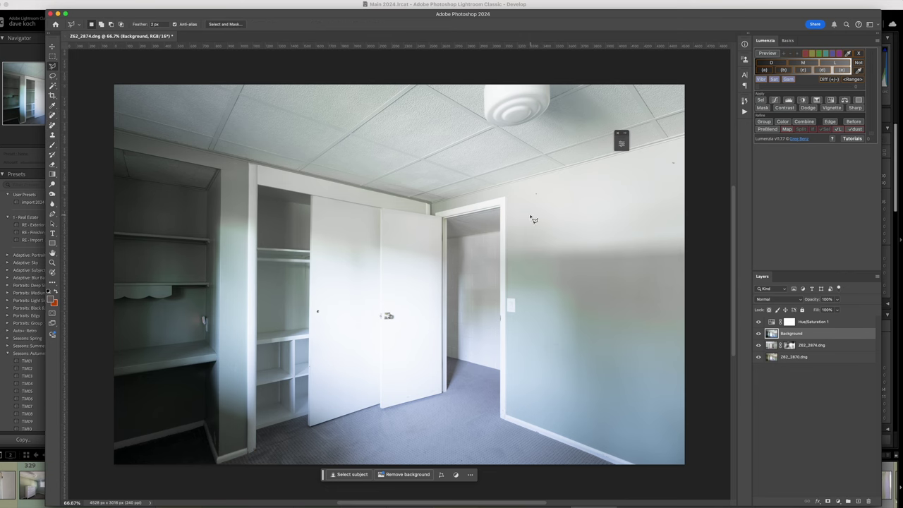
{"action": "left_click", "coordinate": [51, 262]}
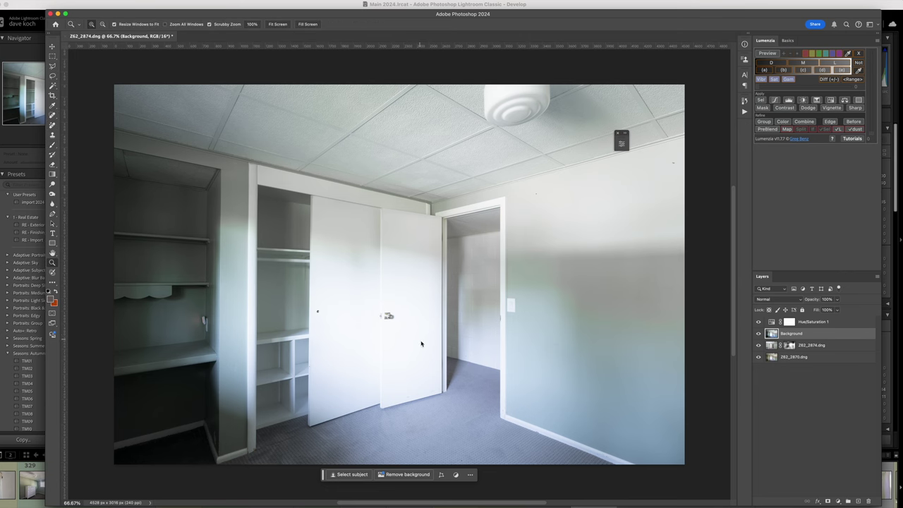
{"action": "left_click_drag", "start_coordinate": [424, 345], "coordinate": [447, 338]}
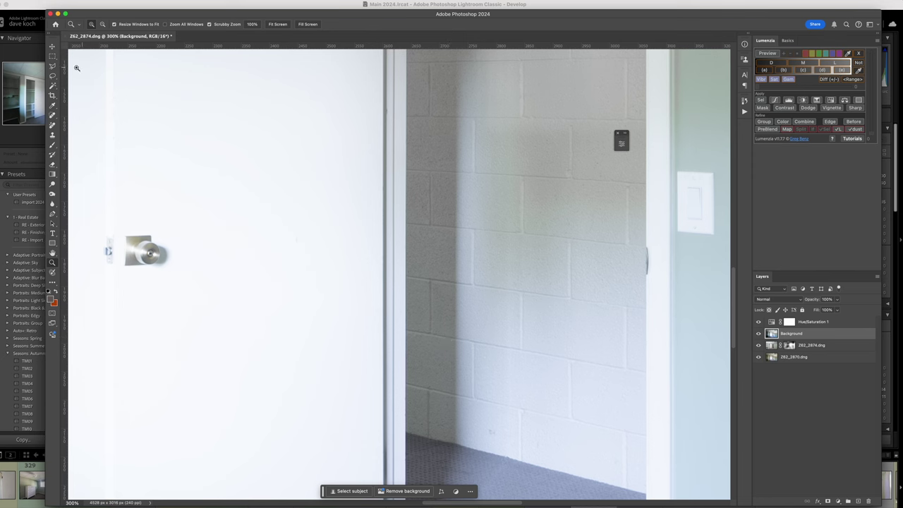
{"action": "left_click", "coordinate": [52, 65]}
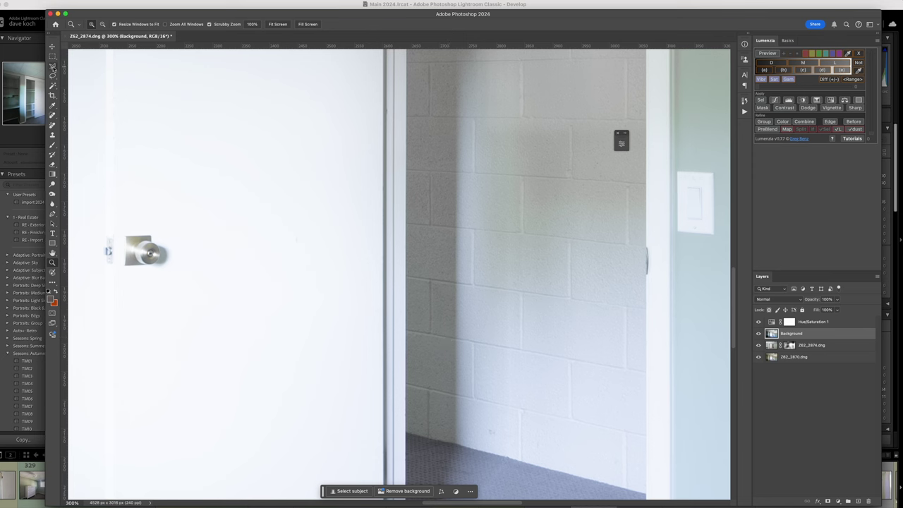
{"action": "left_click", "coordinate": [578, 482]}
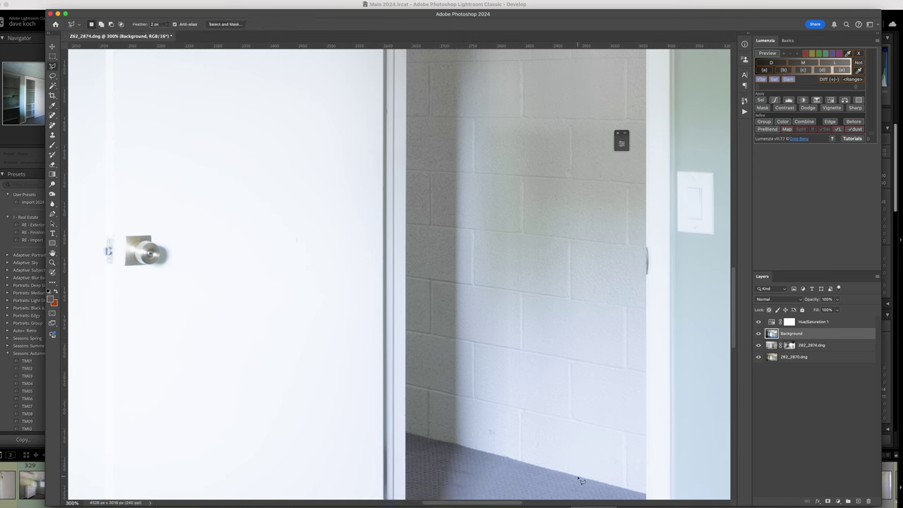
{"action": "left_click", "coordinate": [406, 434]}
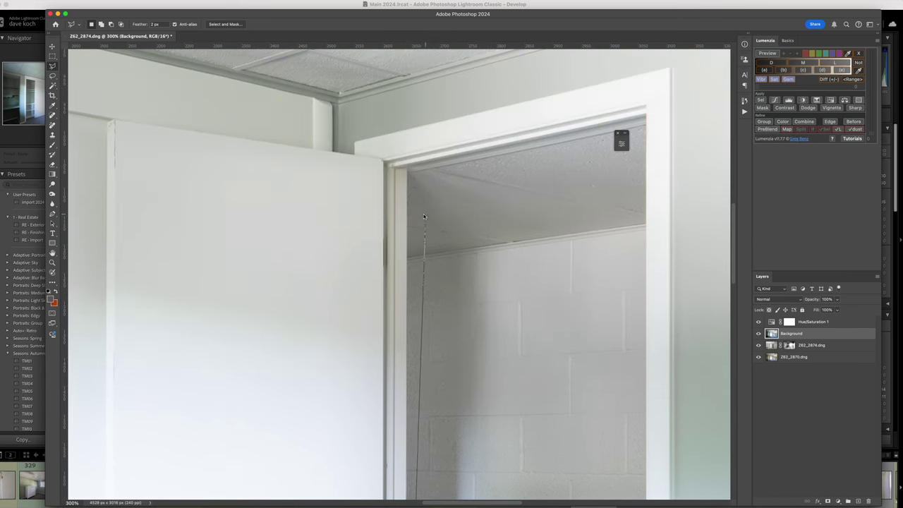
{"action": "left_click", "coordinate": [407, 171]}
{"action": "scroll", "coordinate": [626, 132], "scroll_direction": "right", "scroll_amount": 2}
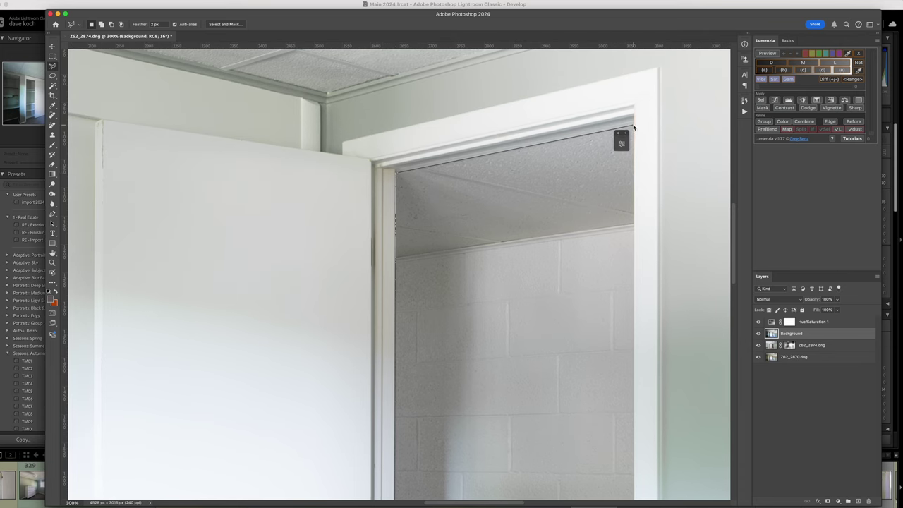
{"action": "left_click", "coordinate": [633, 127]}
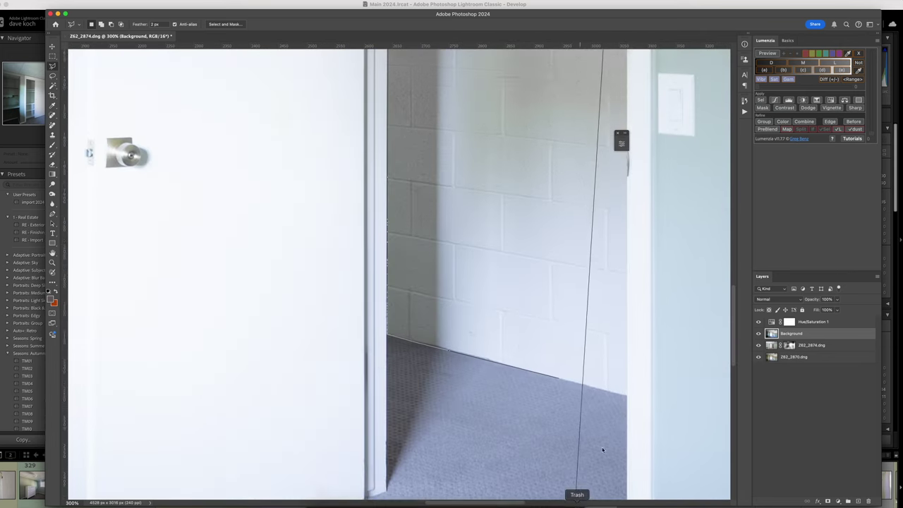
- Turn the doorway selection into a mask on the Background layer and move it below Z62_2874.dng
{"action": "double_click", "coordinate": [629, 389]}
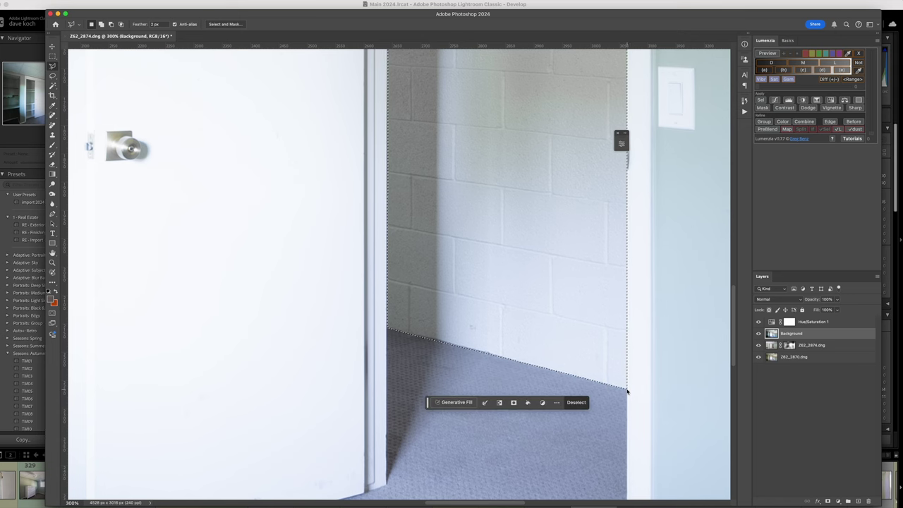
{"action": "left_click", "coordinate": [828, 501]}
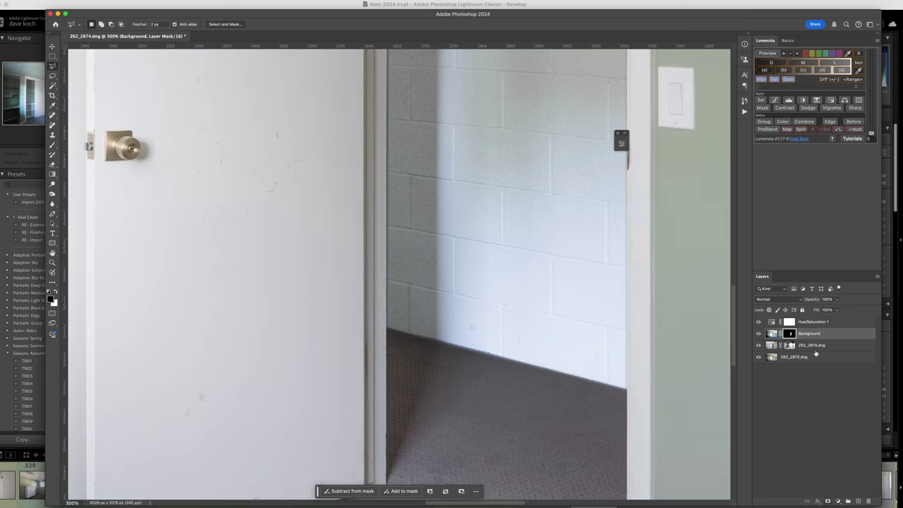
{"action": "left_click_drag", "start_coordinate": [826, 333], "coordinate": [826, 350]}
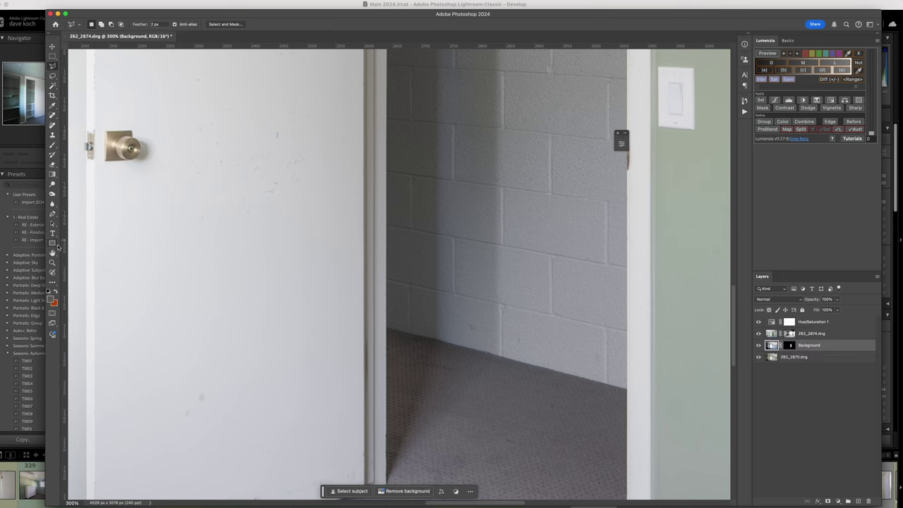
{"action": "left_click", "coordinate": [52, 262]}
{"action": "right_click", "coordinate": [227, 241]}
{"action": "left_click", "coordinate": [236, 245]}
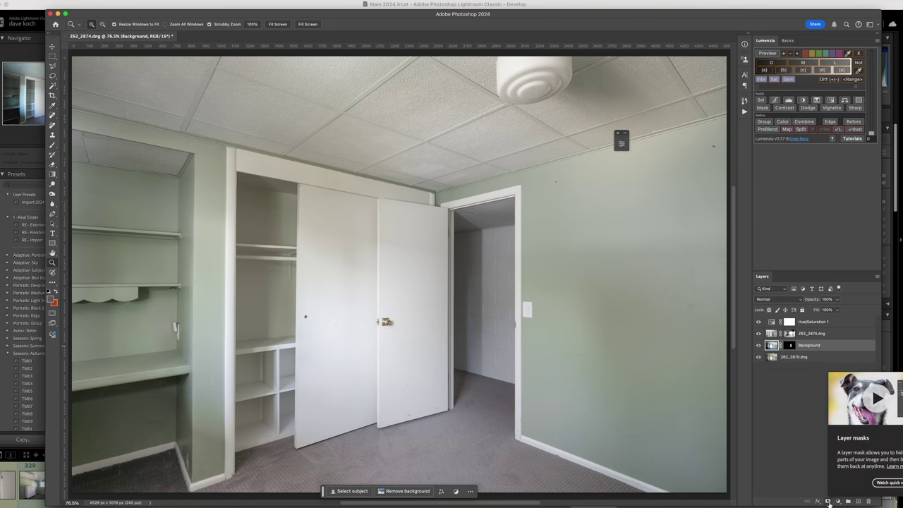
- Add a Curves layer clipped to the Background and raise the curve to brighten it
{"action": "left_click", "coordinate": [837, 502]}
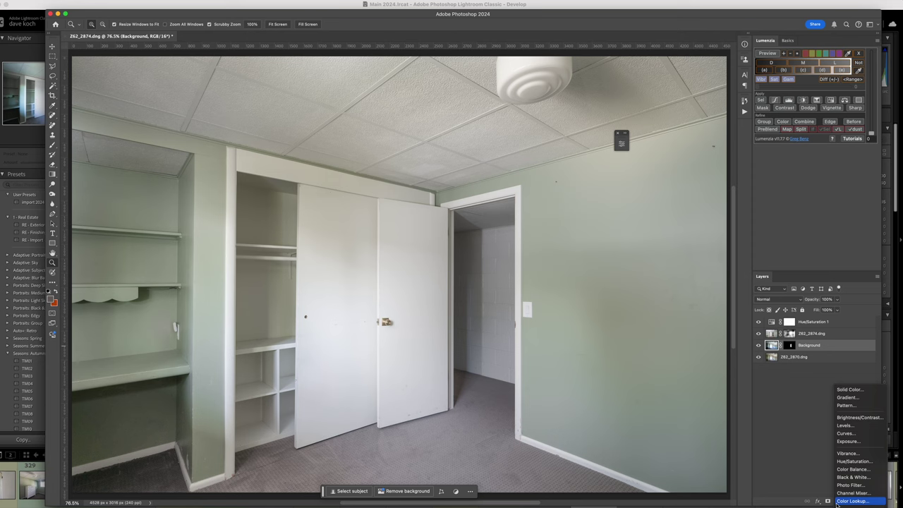
{"action": "left_click", "coordinate": [844, 432]}
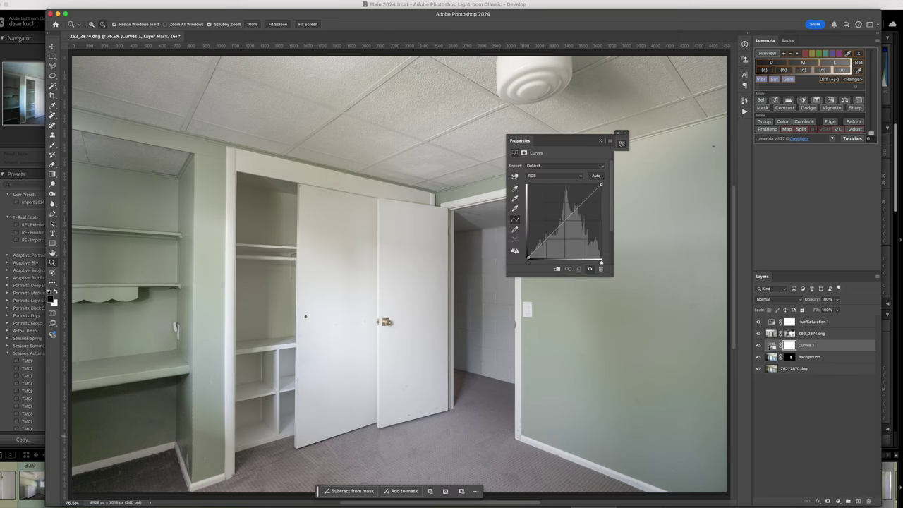
{"action": "left_click", "coordinate": [770, 346], "text": "alt"}
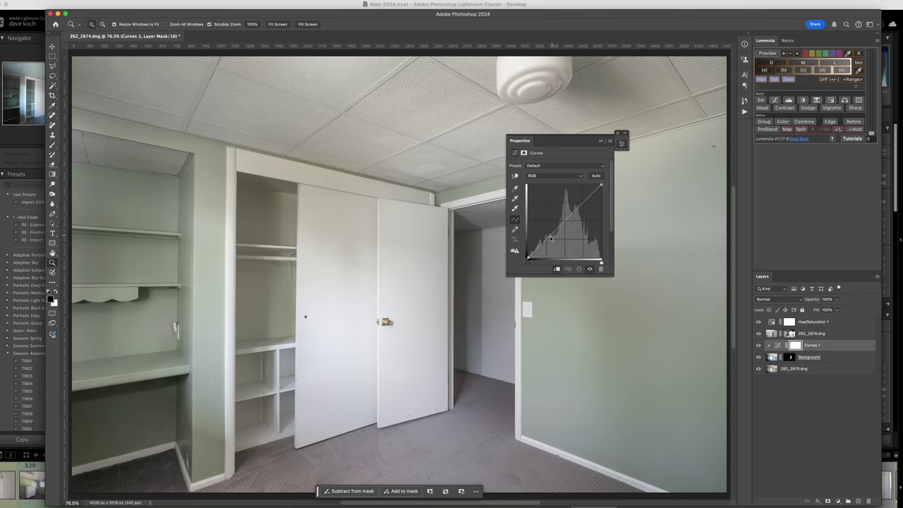
{"action": "left_click", "coordinate": [514, 176]}
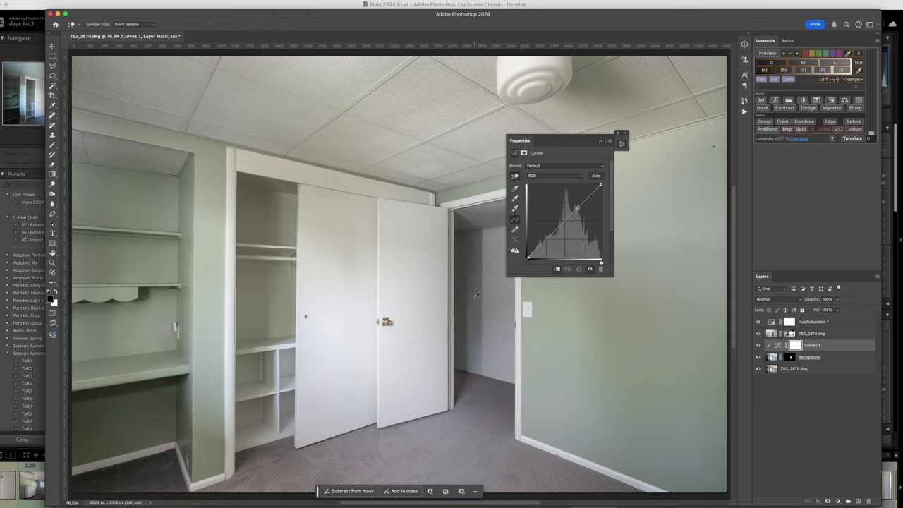
{"action": "left_click_drag", "start_coordinate": [472, 302], "coordinate": [476, 269]}
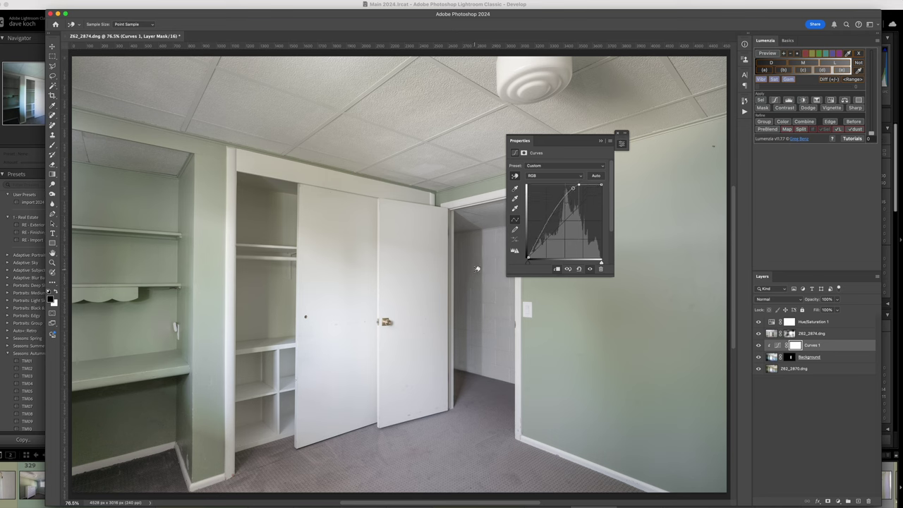
{"action": "left_click_drag", "start_coordinate": [476, 270], "coordinate": [477, 280]}
{"action": "left_click", "coordinate": [621, 143]}
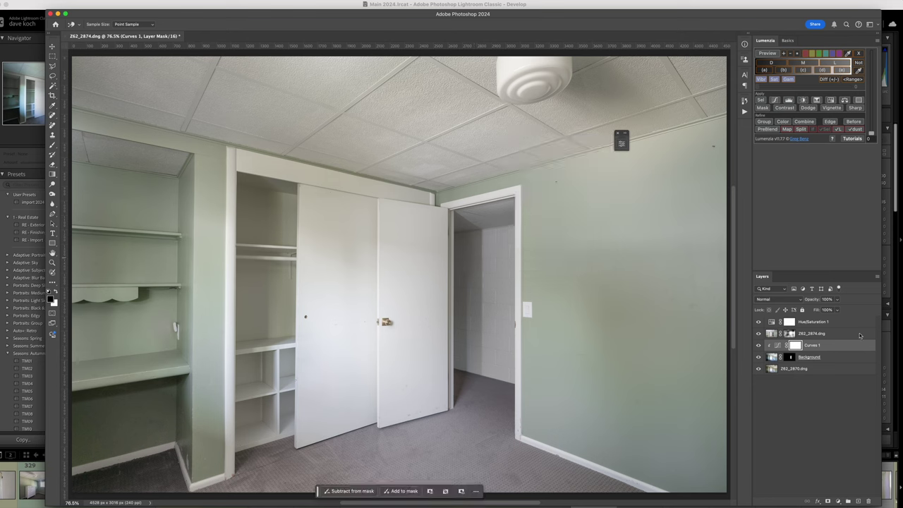
- Paint the doorway into the Z62_2874 layer mask with the Brush
{"action": "left_click", "coordinate": [789, 333]}
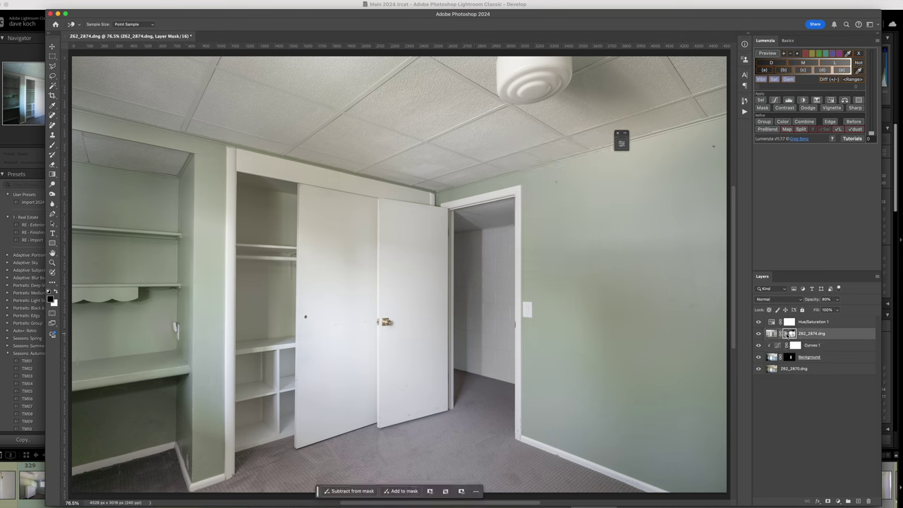
{"action": "left_click", "coordinate": [53, 144]}
{"action": "mouse_move", "coordinate": [466, 238]}
{"action": "left_mouse_down"}
{"action": "mouse_move", "coordinate": [446, 339]}
{"action": "mouse_move", "coordinate": [457, 350]}
{"action": "mouse_move", "coordinate": [493, 297]}
{"action": "mouse_move", "coordinate": [448, 375]}
{"action": "mouse_move", "coordinate": [374, 441]}
{"action": "mouse_move", "coordinate": [440, 412]}
{"action": "mouse_move", "coordinate": [493, 292]}
{"action": "mouse_move", "coordinate": [406, 229]}
{"action": "mouse_move", "coordinate": [548, 247]}
{"action": "mouse_move", "coordinate": [529, 268]}
{"action": "mouse_move", "coordinate": [459, 264]}
{"action": "left_mouse_up"}
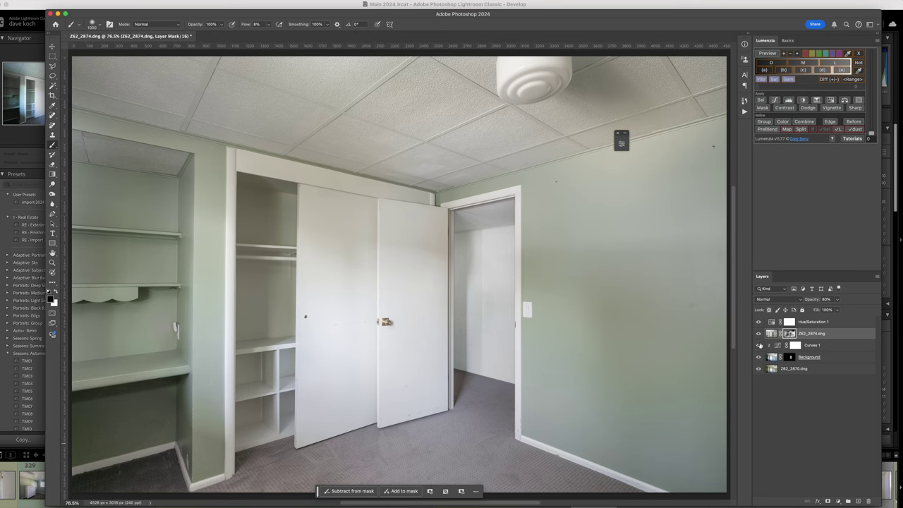
- Compare the image with Curves 1 hidden and shown, then lower its opacity to about 61%
{"action": "left_click", "coordinate": [759, 345]}
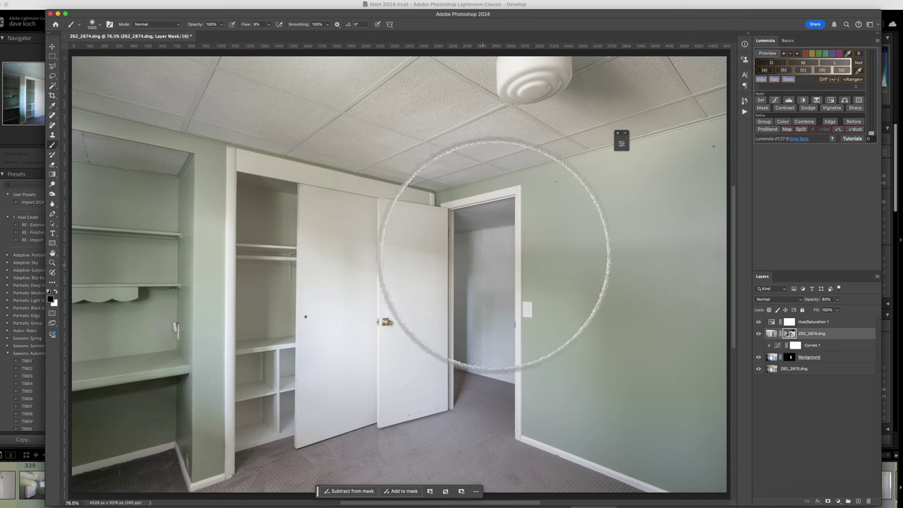
{"action": "left_click", "coordinate": [759, 346]}
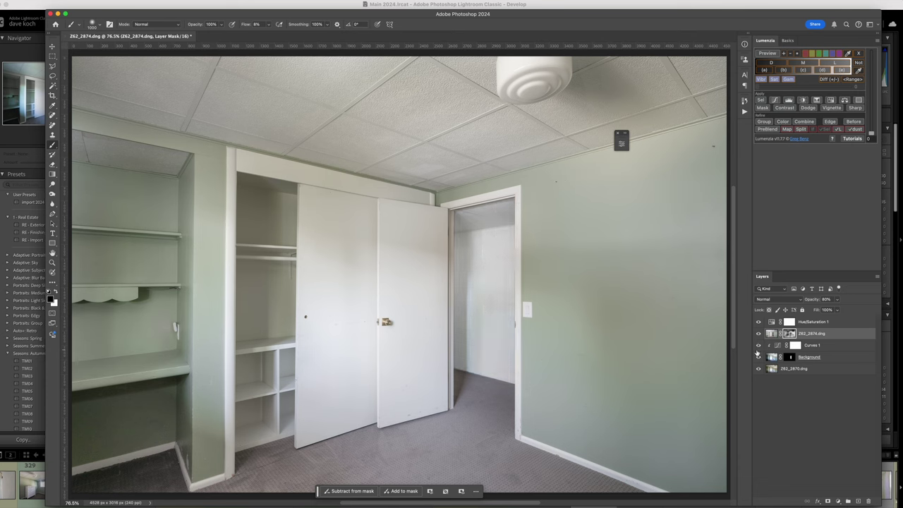
{"action": "left_click", "coordinate": [826, 350]}
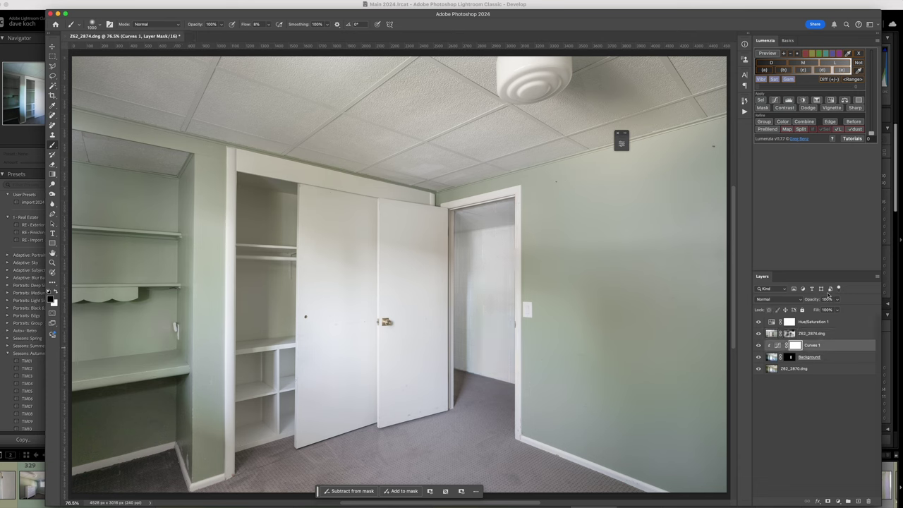
{"action": "left_click", "coordinate": [837, 299]}
{"action": "left_click_drag", "start_coordinate": [828, 313], "coordinate": [826, 312]}
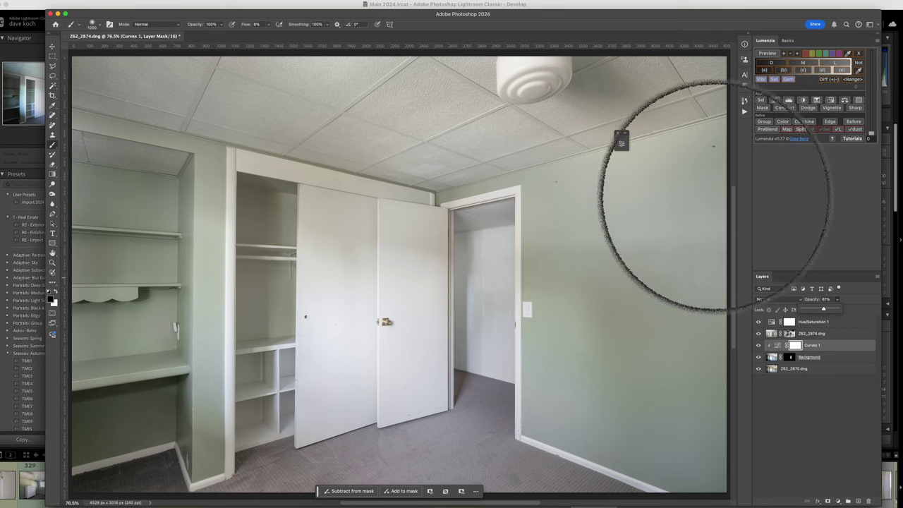
- Stamp all visible layers above Hue/Saturation 1 into Layer 1 and open it in Topaz Photo AI
{"action": "left_click", "coordinate": [865, 322]}
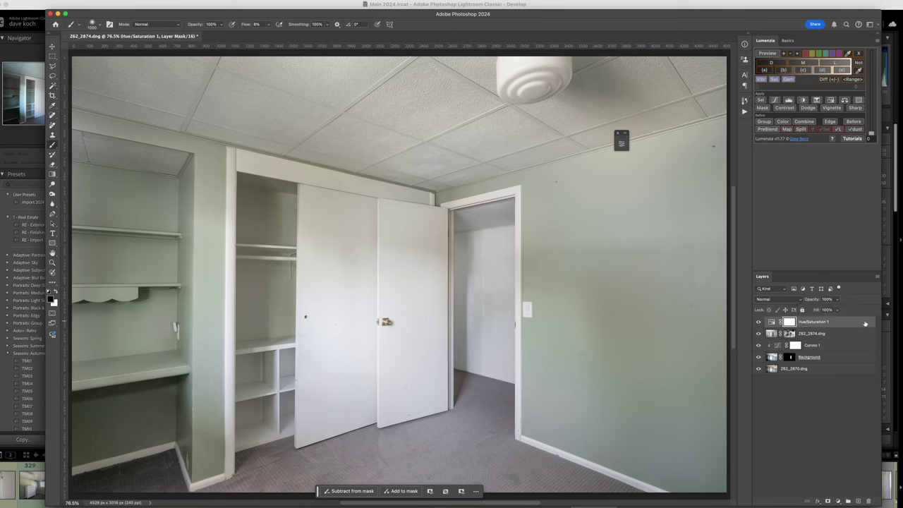
{"action": "key", "text": "super+alt+shift+e"}
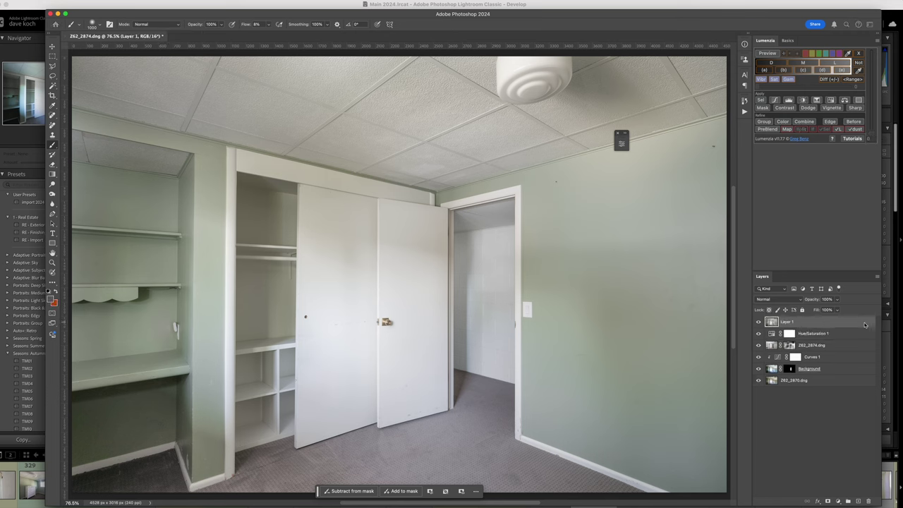
{"action": "left_click", "coordinate": [152, 8]}
{"action": "mouse_move", "coordinate": [225, 126]}
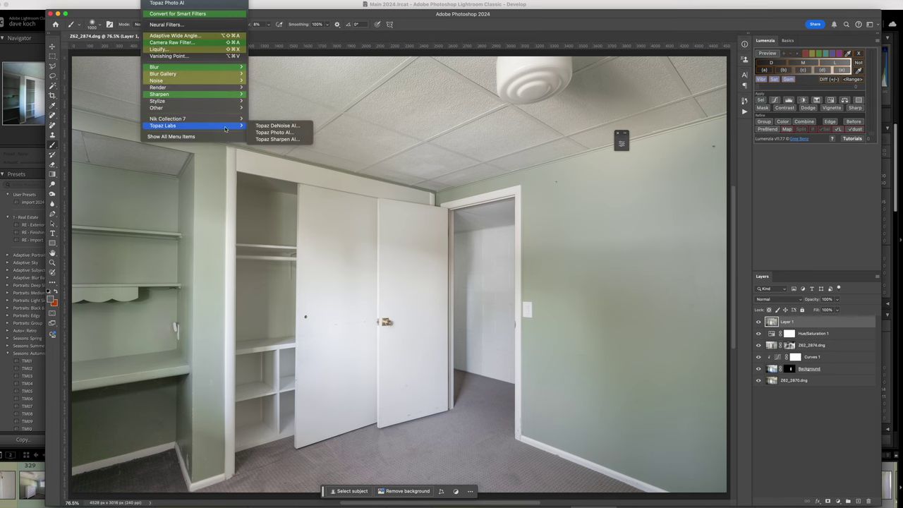
{"action": "left_click", "coordinate": [301, 133]}
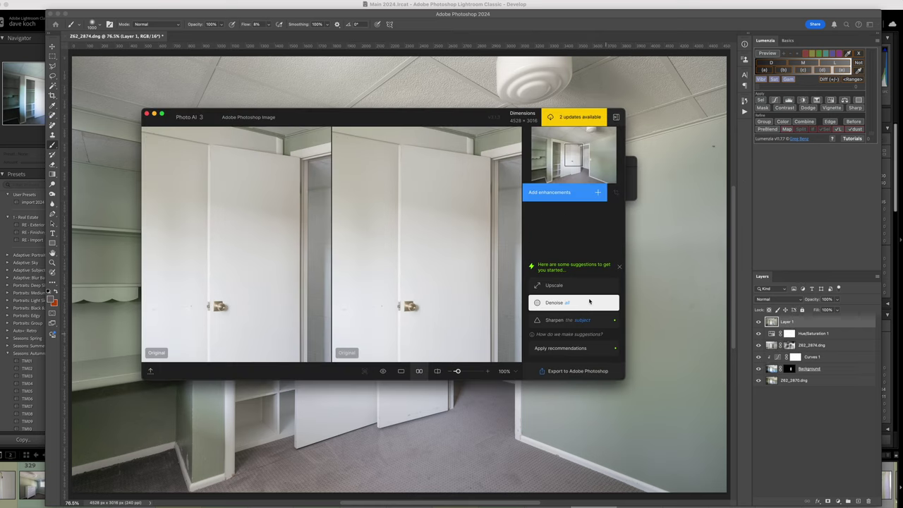
- Apply Topaz's Denoise and Sharpen suggestions, with sharpening set to All, and export back to Photoshop
{"action": "left_click", "coordinate": [591, 302]}
{"action": "left_click", "coordinate": [594, 303]}
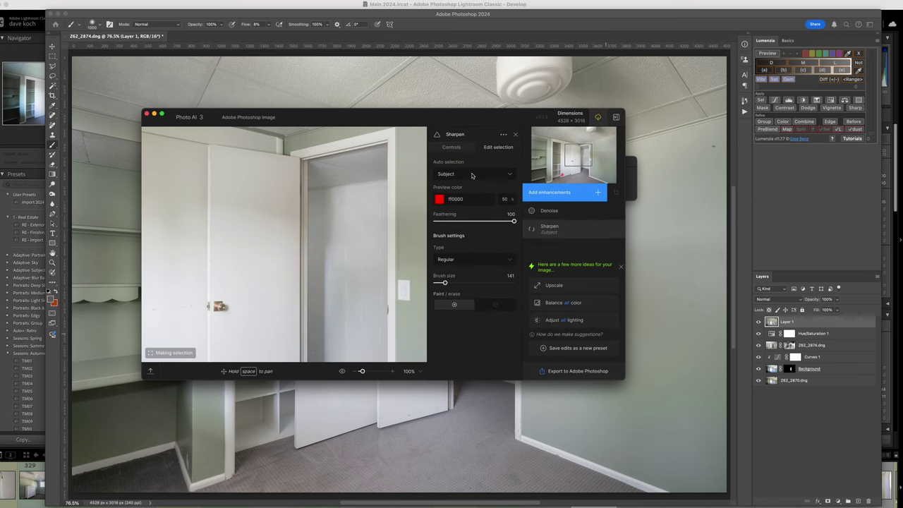
{"action": "left_click", "coordinate": [471, 175]}
{"action": "left_click", "coordinate": [470, 188]}
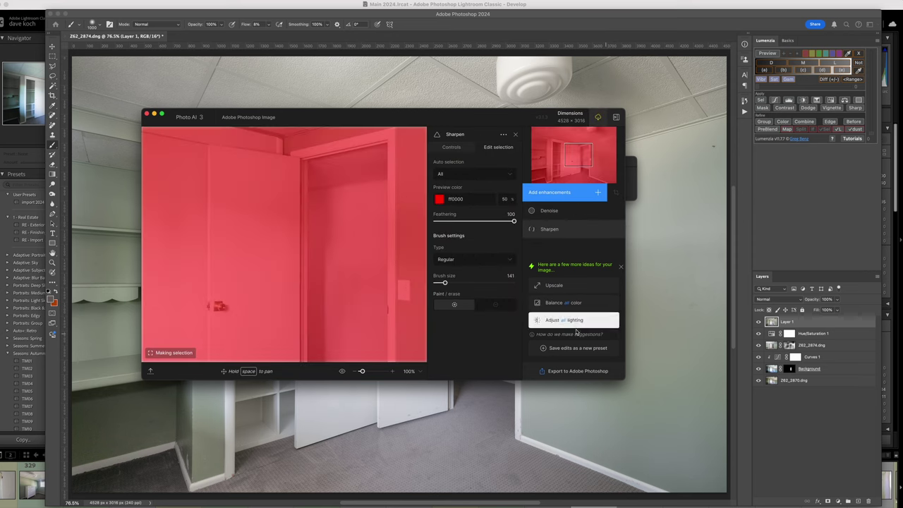
{"action": "left_click", "coordinate": [575, 372]}
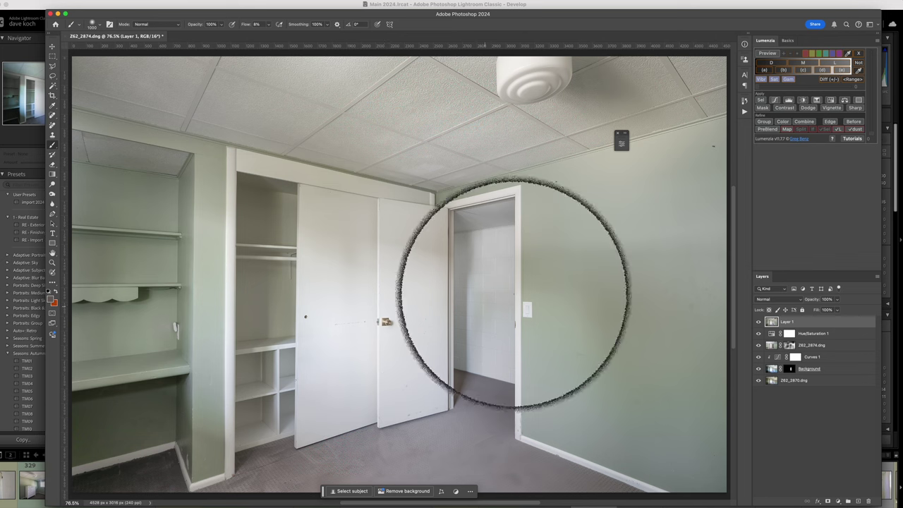
- Duplicate Layer 1 as Layer 1 copy and open the copy in Nik 7 Color Efex
{"action": "mouse_move", "coordinate": [778, 326]}
{"action": "left_mouse_down"}
{"action": "mouse_move", "coordinate": [811, 444]}
{"action": "mouse_move", "coordinate": [847, 500]}
{"action": "left_mouse_up"}
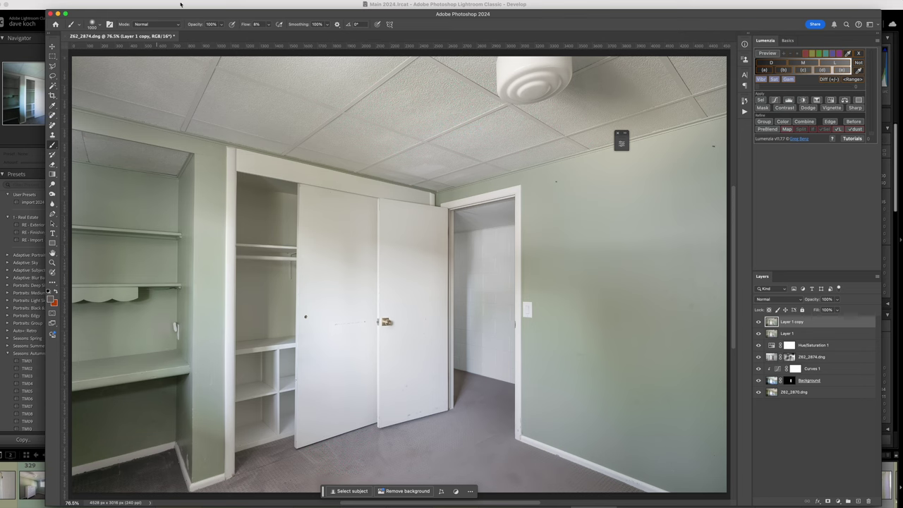
{"action": "left_click", "coordinate": [152, 1]}
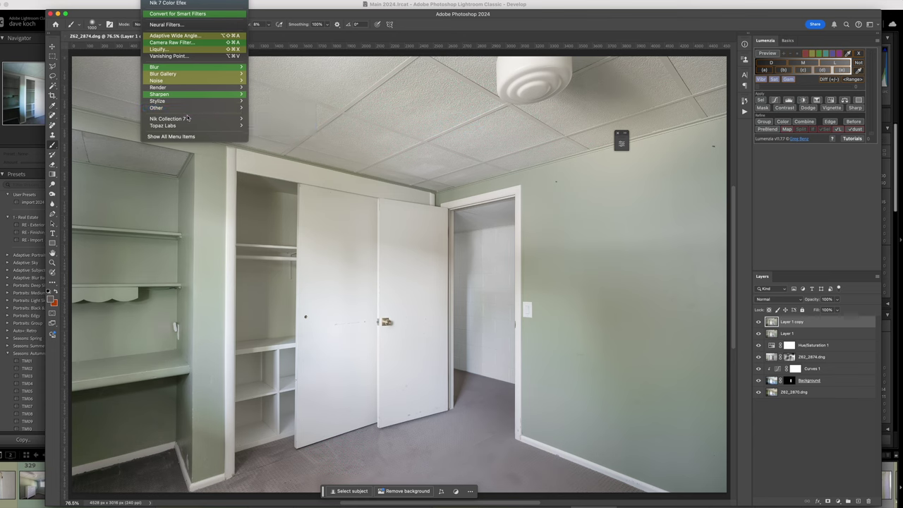
{"action": "mouse_move", "coordinate": [203, 121]}
{"action": "left_click", "coordinate": [279, 125]}
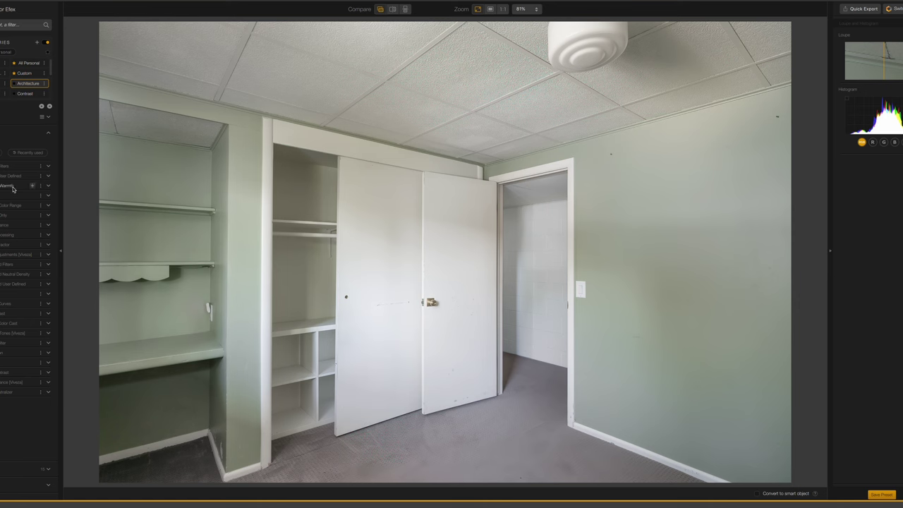
- Add the Pro Contrast filter and raise its Correct Contrast slider
{"action": "left_click", "coordinate": [32, 313]}
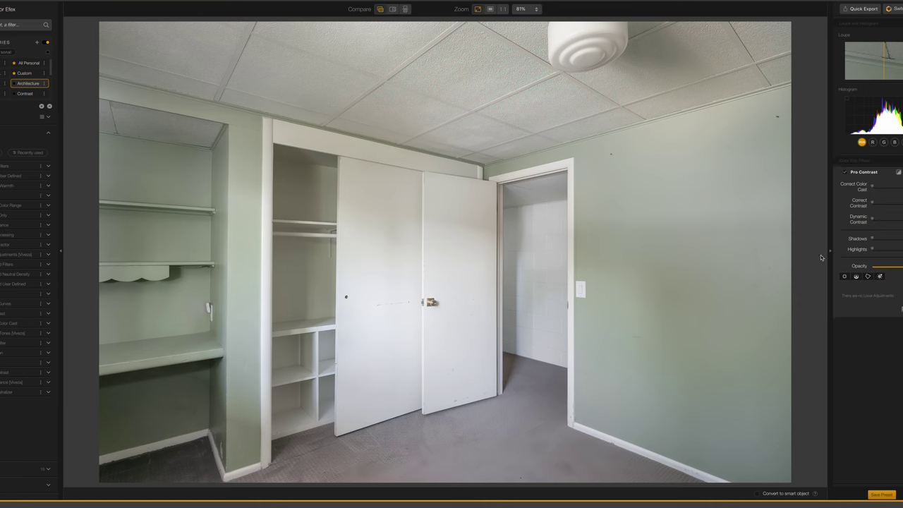
{"action": "left_click_drag", "start_coordinate": [872, 204], "coordinate": [881, 221]}
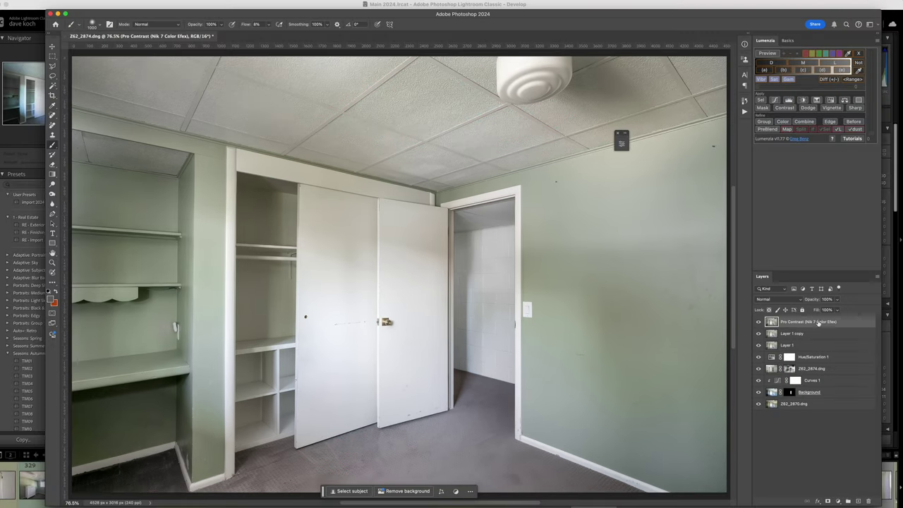
- Set the Pro Contrast layer's opacity to 64%
{"action": "left_click", "coordinate": [838, 299]}
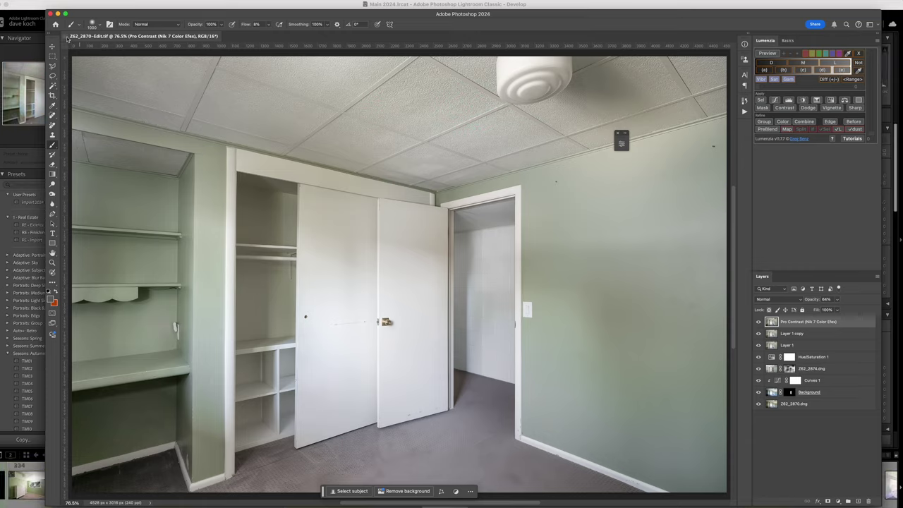
- Close the finished document and Photoshop to return to Lightroom's Develop panels
{"action": "left_click", "coordinate": [68, 35]}
{"action": "left_click", "coordinate": [65, 13]}
{"action": "scroll", "coordinate": [871, 292], "scroll_direction": "down", "scroll_amount": 2}
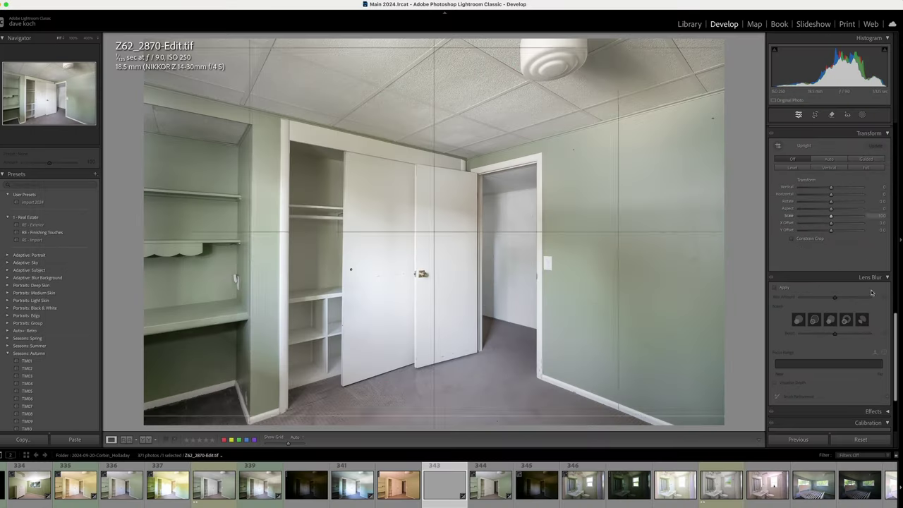
- Apply Guided Upright with vertical guides on the doorway frame and the closet's left edge
{"action": "left_click", "coordinate": [865, 159]}
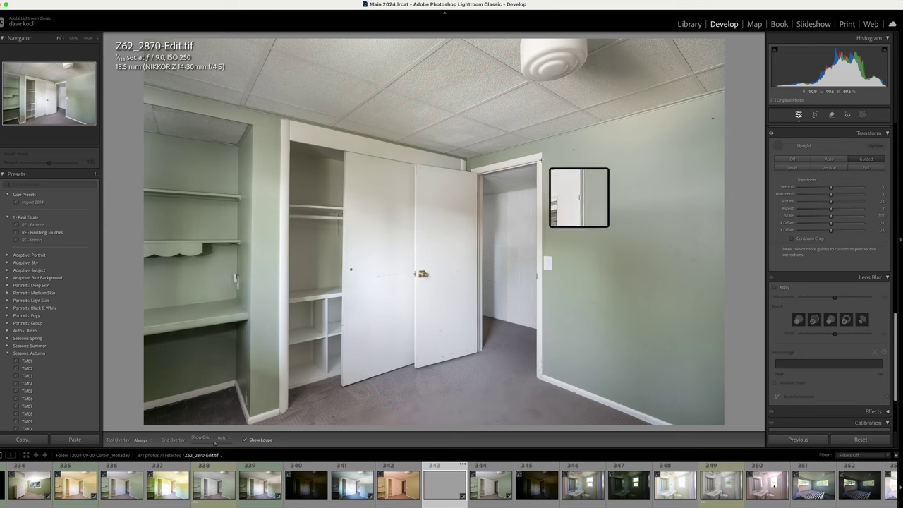
{"action": "left_click_drag", "start_coordinate": [540, 160], "coordinate": [542, 365]}
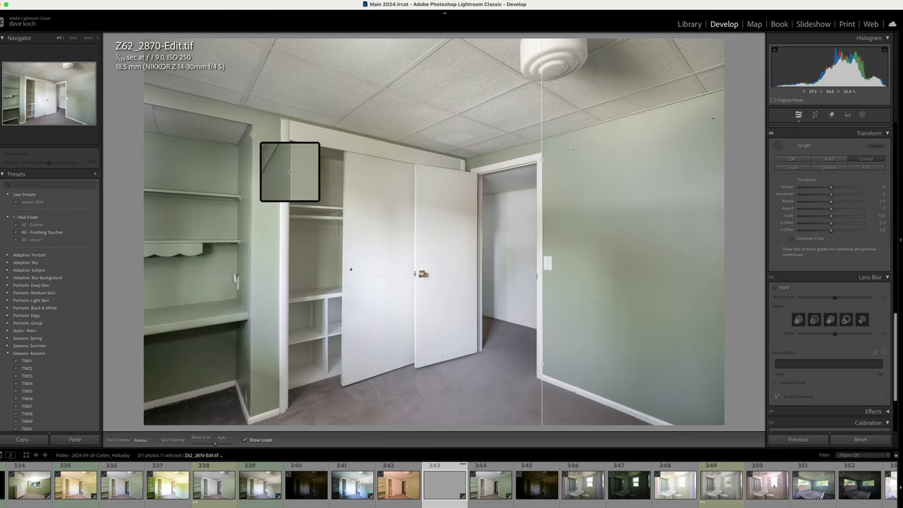
{"action": "left_click_drag", "start_coordinate": [251, 134], "coordinate": [251, 374]}
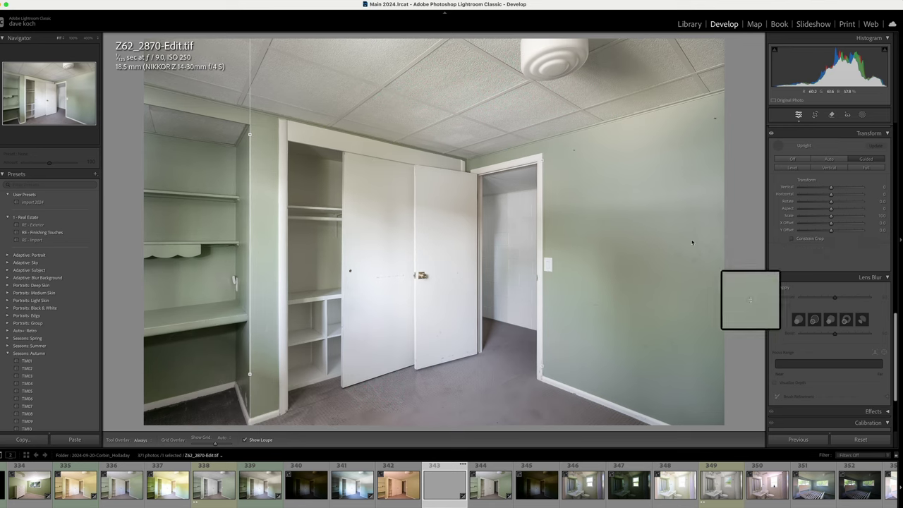
- Crop the closet photo in from the top-right corner and commit the crop
{"action": "left_click", "coordinate": [815, 115]}
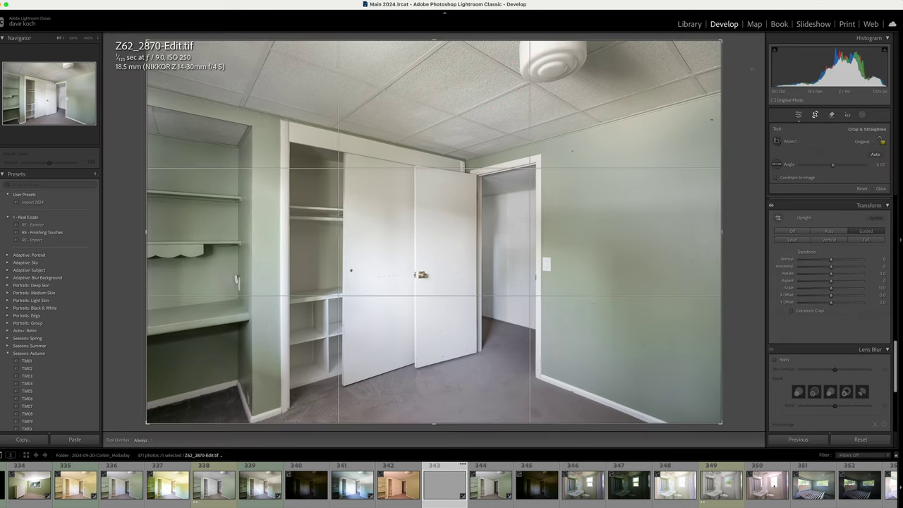
{"action": "left_click_drag", "start_coordinate": [717, 42], "coordinate": [681, 72]}
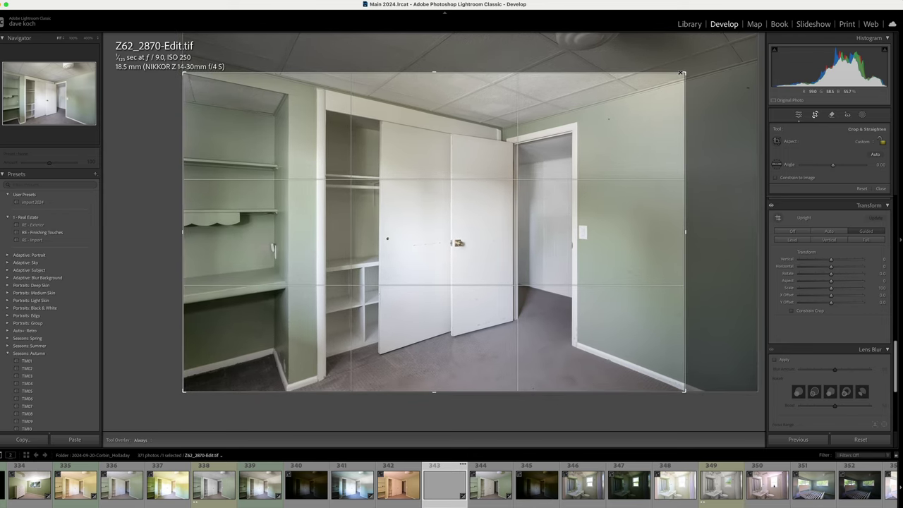
{"action": "left_click", "coordinate": [798, 115]}
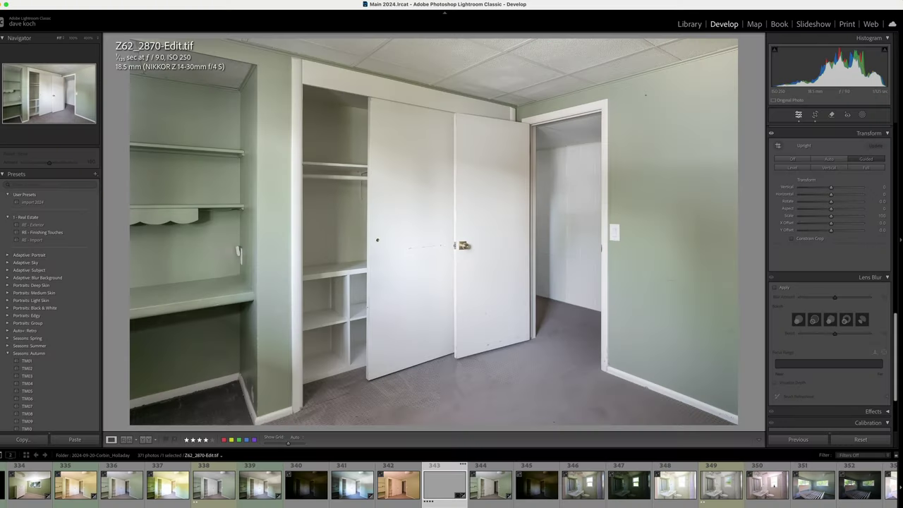
{"action": "scroll", "coordinate": [484, 486], "scroll_direction": "right", "scroll_amount": 5}
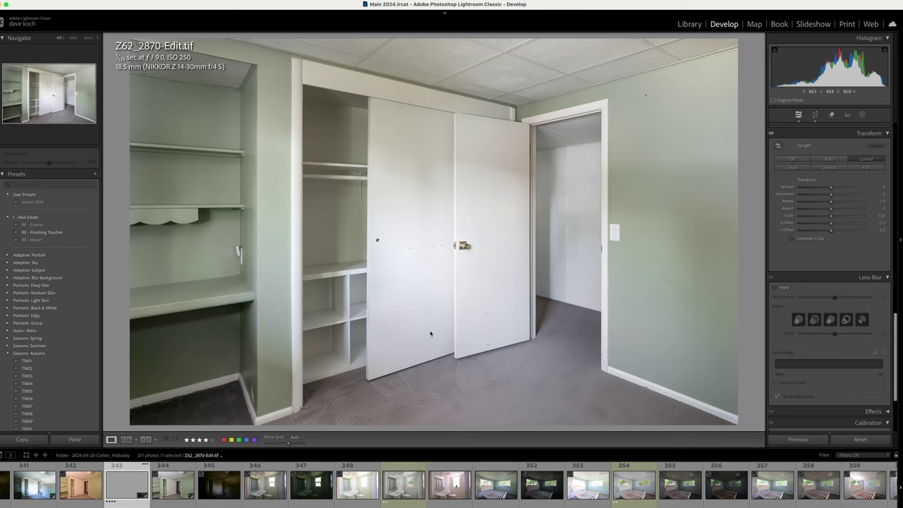
- Open bathroom photo Z62_2876.dng and raise its Exposure to +0.85
{"action": "left_click", "coordinate": [265, 484]}
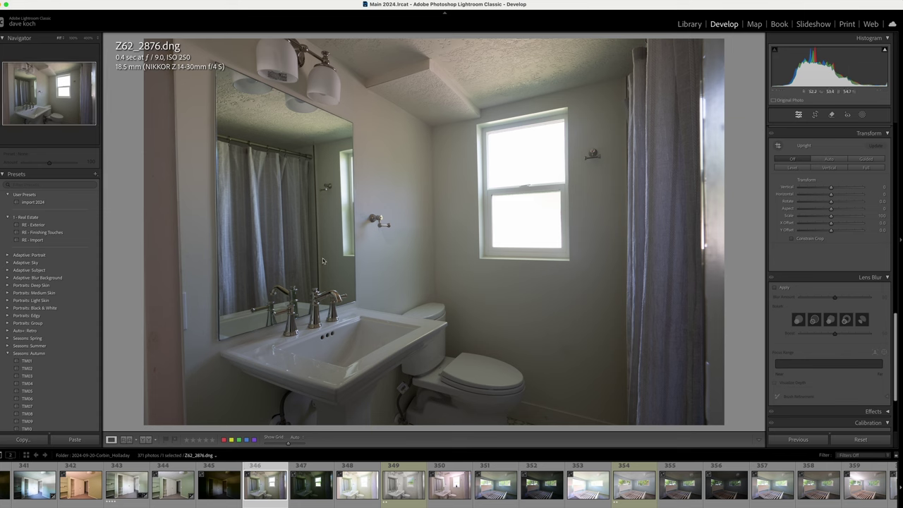
{"action": "scroll", "coordinate": [821, 202], "scroll_direction": "up", "scroll_amount": 10}
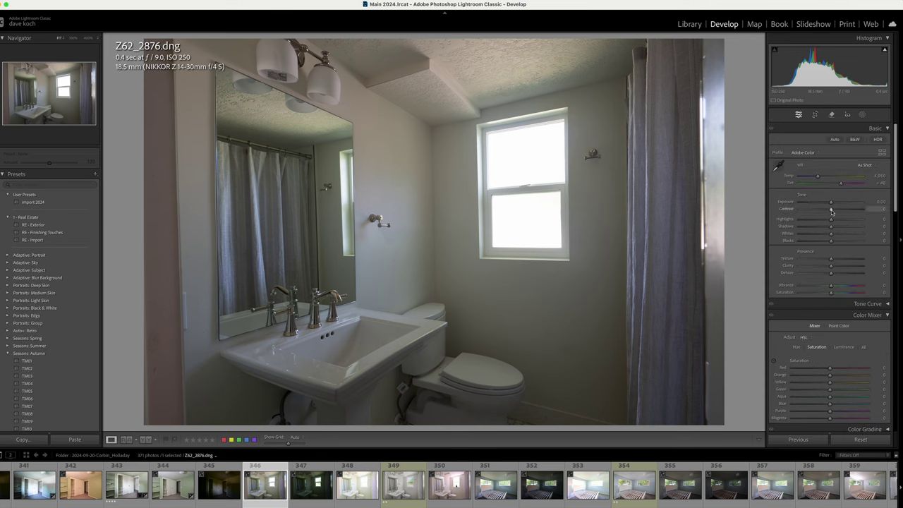
{"action": "left_click_drag", "start_coordinate": [831, 203], "coordinate": [835, 203]}
- Set white balance from the sink and lower Yellow to −47 and Green to −77 saturation
{"action": "key", "text": "w"}
{"action": "left_click", "coordinate": [293, 361]}
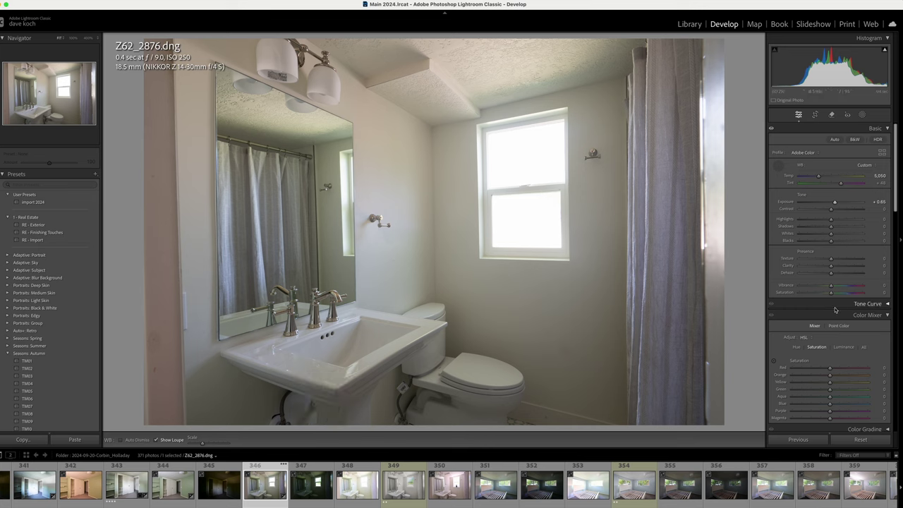
{"action": "left_click", "coordinate": [773, 361]}
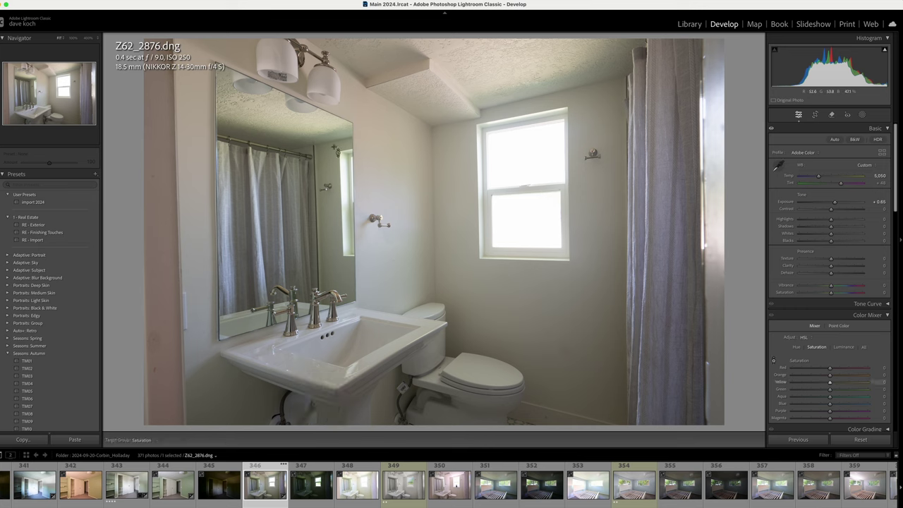
{"action": "key", "text": "Down"}
{"action": "key", "text": "Down"}
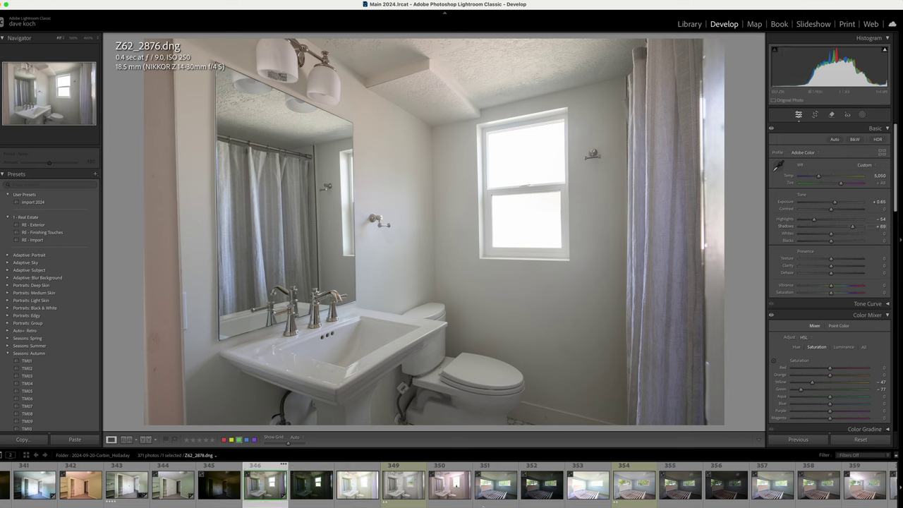
- Paste Z62_2876's settings onto Z62_2877.dng, set Exposure +0.85, and compare the two photos
{"action": "left_click", "coordinate": [322, 486]}
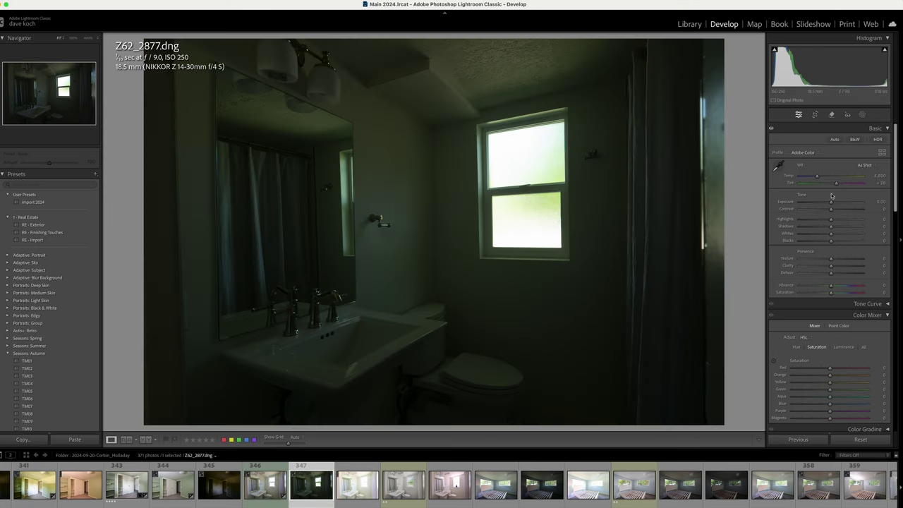
{"action": "left_click", "coordinate": [801, 441]}
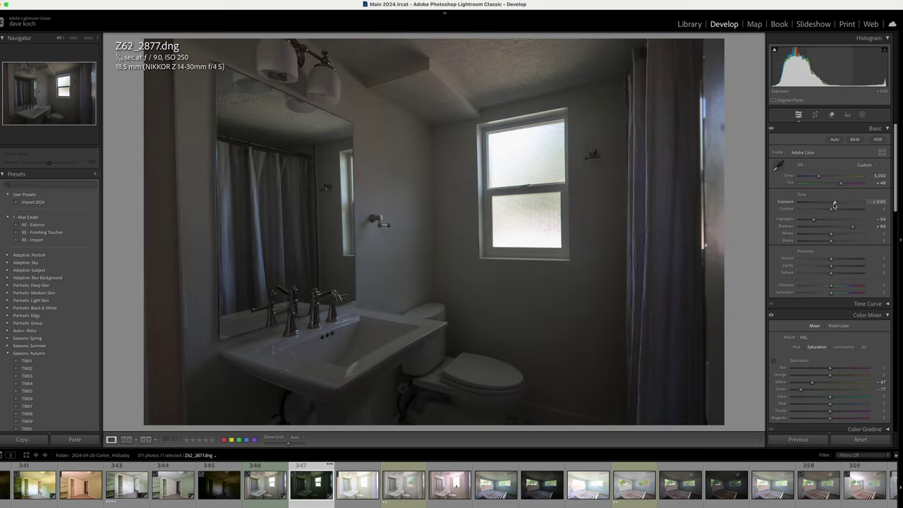
{"action": "left_click_drag", "start_coordinate": [834, 204], "coordinate": [835, 204]}
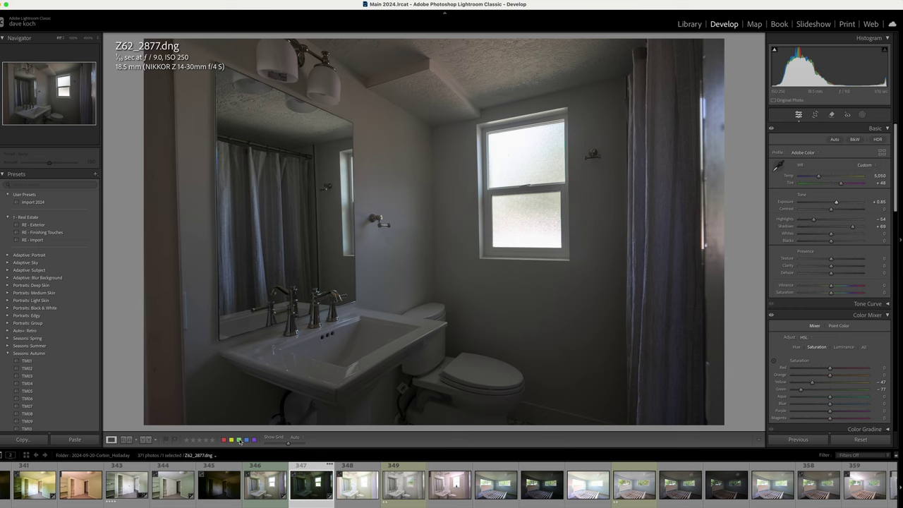
{"action": "left_click", "coordinate": [260, 493]}
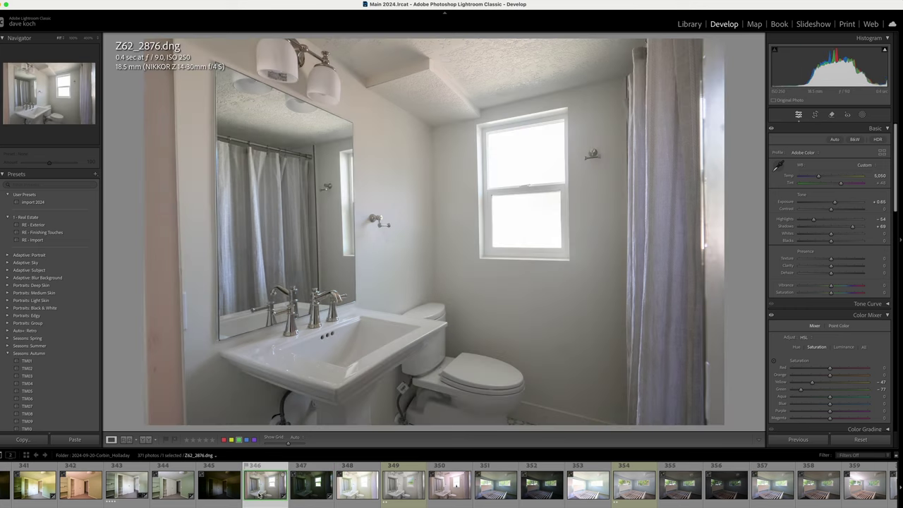
{"action": "left_click", "coordinate": [296, 486]}
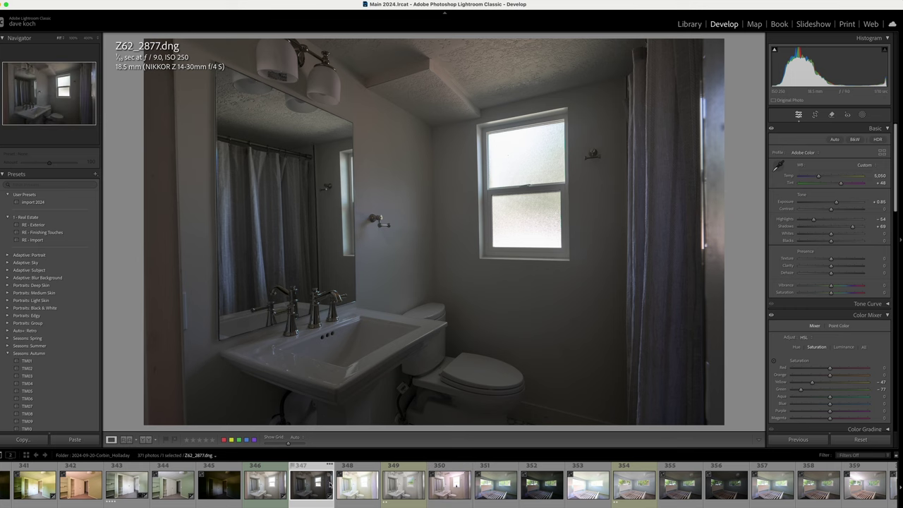
- Brighten Z62_2879.dng (Exposure +0.40, Shadows +44, Blacks −14) and set white balance from the sink
{"action": "left_click", "coordinate": [372, 495]}
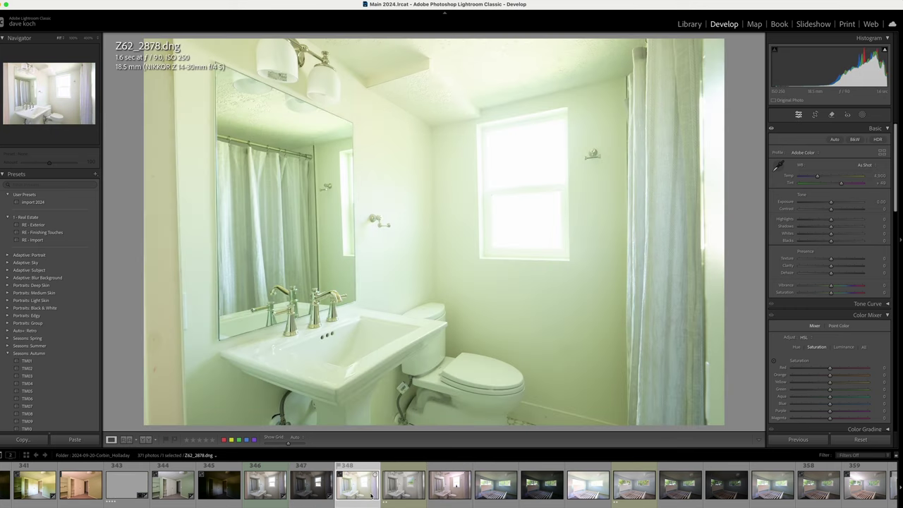
{"action": "left_click", "coordinate": [448, 496]}
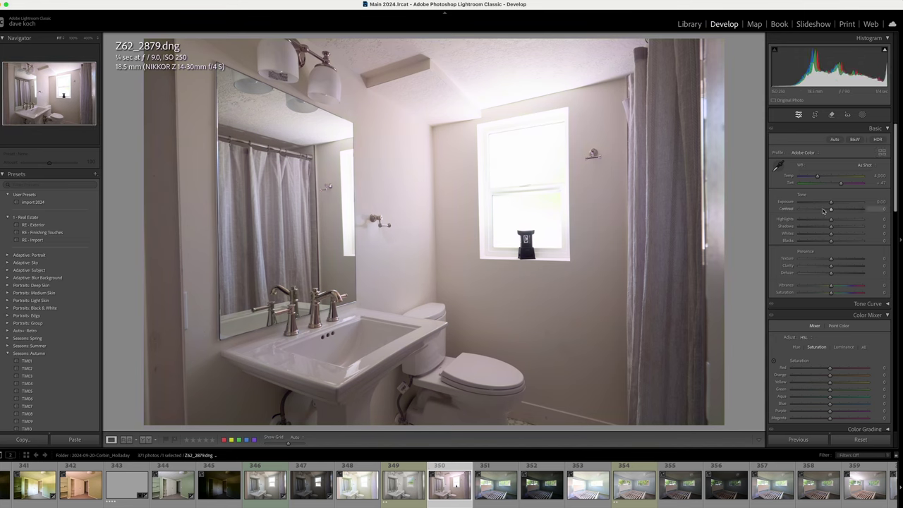
{"action": "left_click_drag", "start_coordinate": [830, 202], "coordinate": [826, 243]}
{"action": "left_click", "coordinate": [777, 165]}
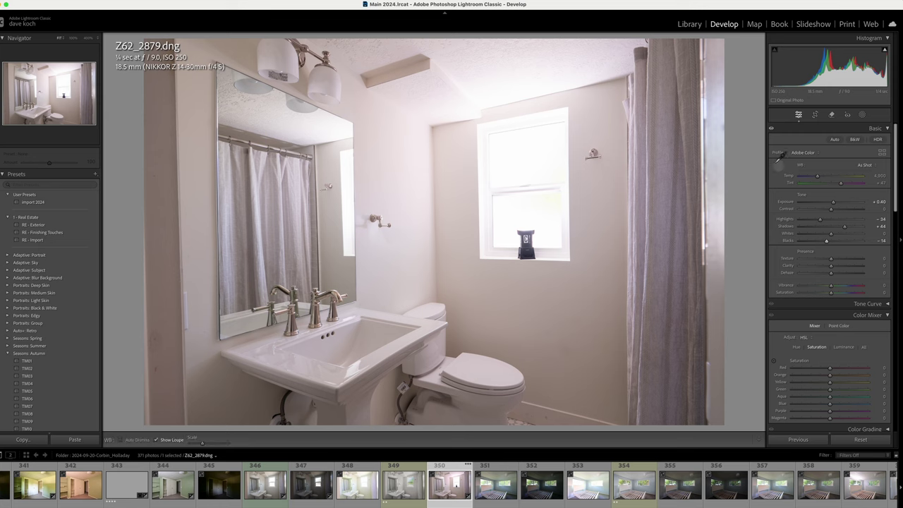
{"action": "left_click", "coordinate": [325, 367]}
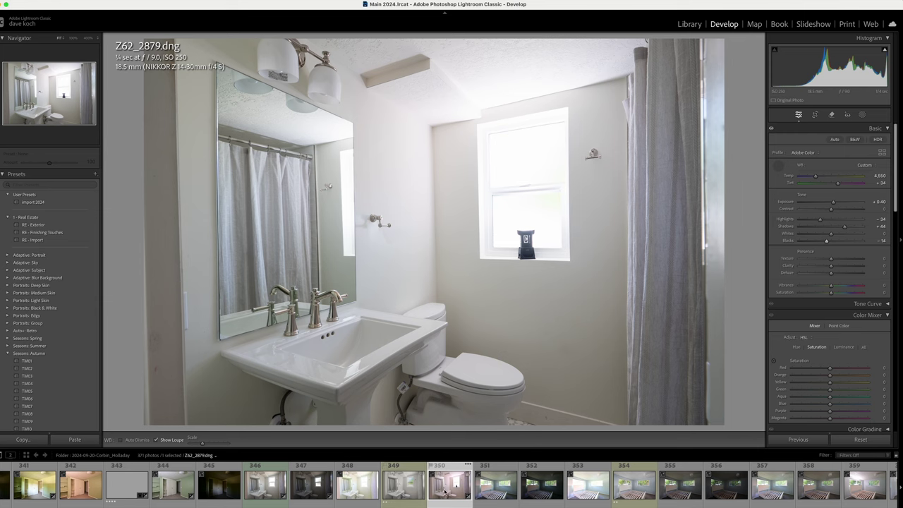
- Add Z62_2876.dng and Z62_2877.dng to the selection and exit the white balance sampler
{"action": "left_click", "coordinate": [323, 485], "text": "super"}
{"action": "left_click", "coordinate": [265, 485], "text": "super"}
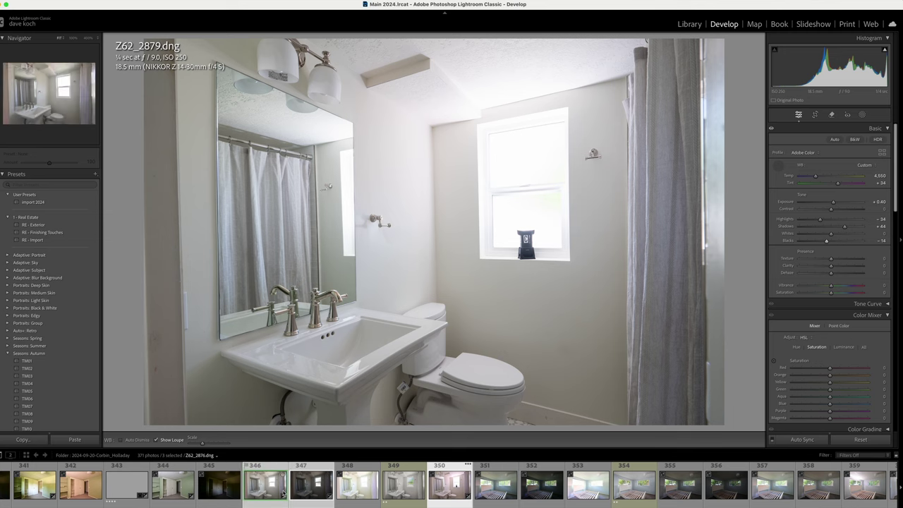
{"action": "key", "text": "w"}
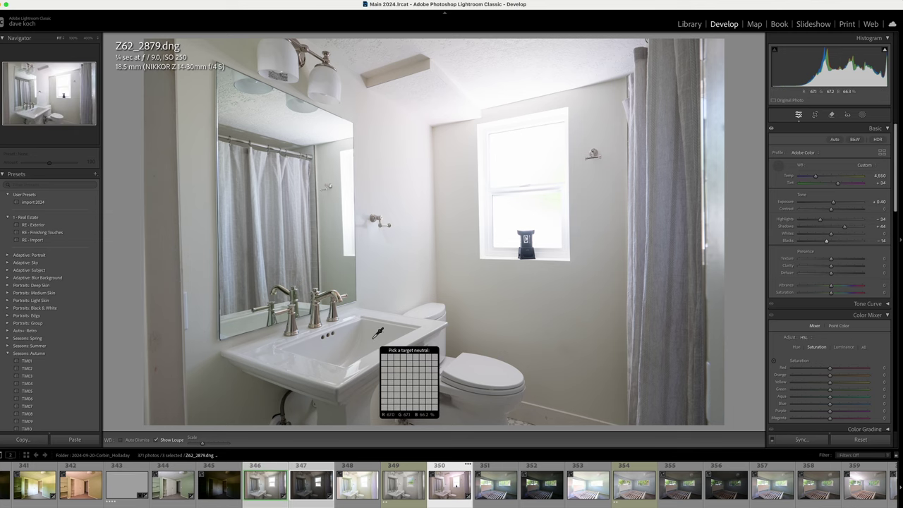
{"action": "key", "text": "Escape"}
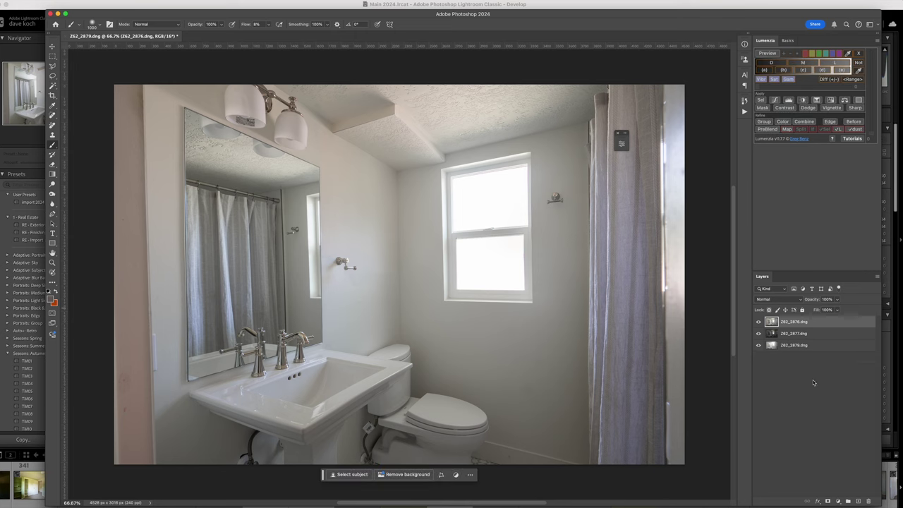
- Move Z62_2876.dng below Z62_2877.dng, and add a Hue/Saturation layer with mask to Z62_2879.dng
{"action": "key", "text": "super+alt+a"}
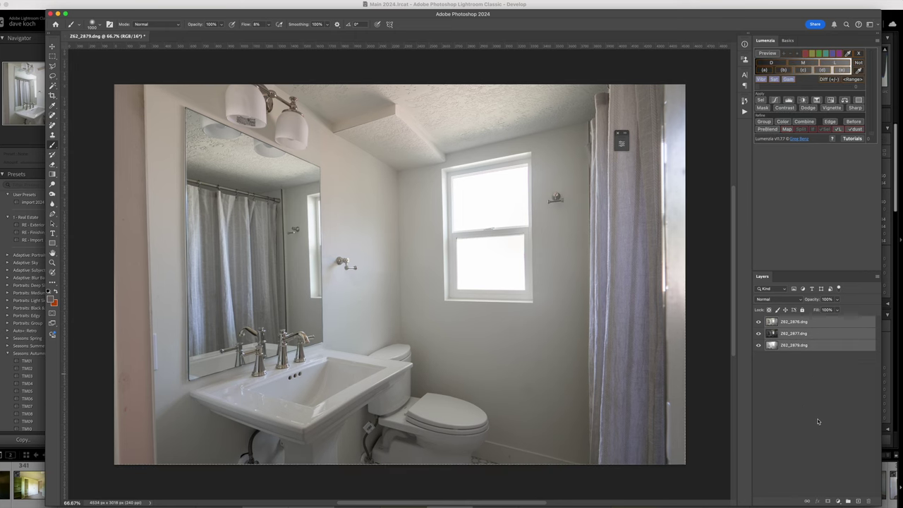
{"action": "left_click", "coordinate": [807, 322]}
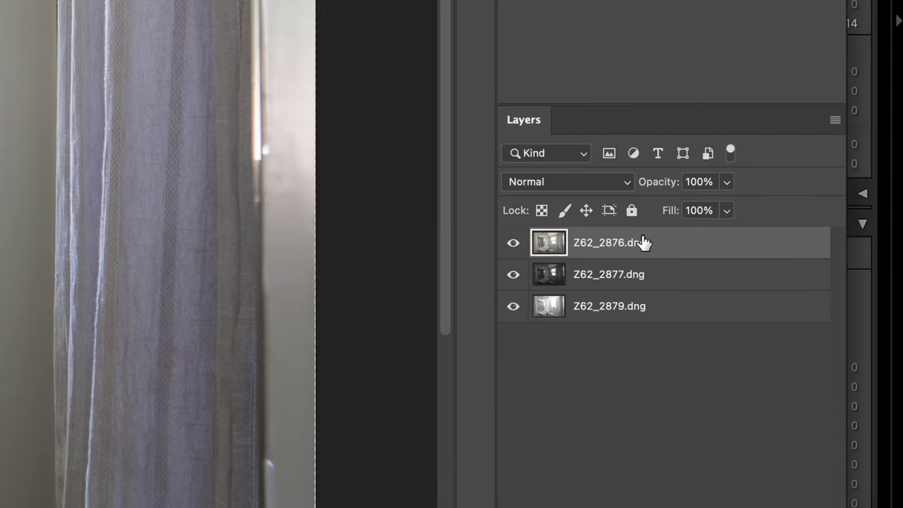
{"action": "left_click_drag", "start_coordinate": [644, 241], "coordinate": [638, 282]}
{"action": "left_click", "coordinate": [631, 313]}
{"action": "key", "text": "F2"}
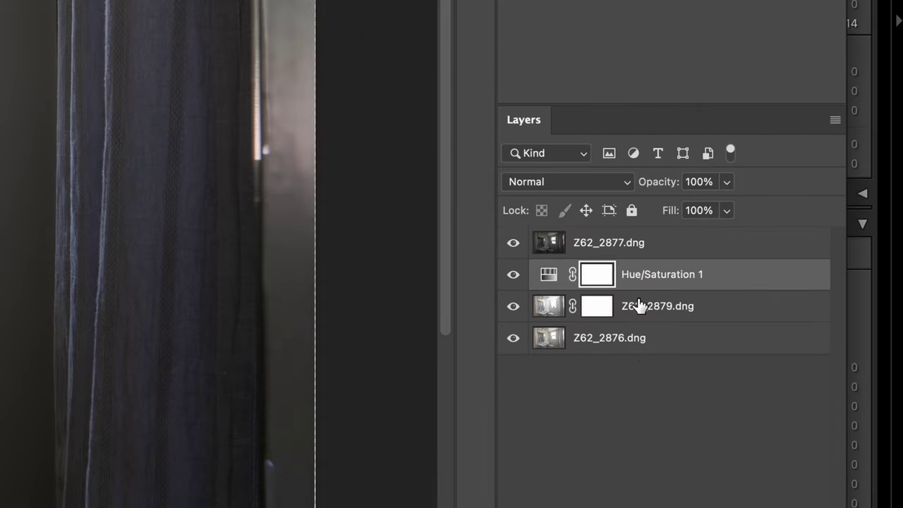
{"action": "left_click", "coordinate": [548, 247]}
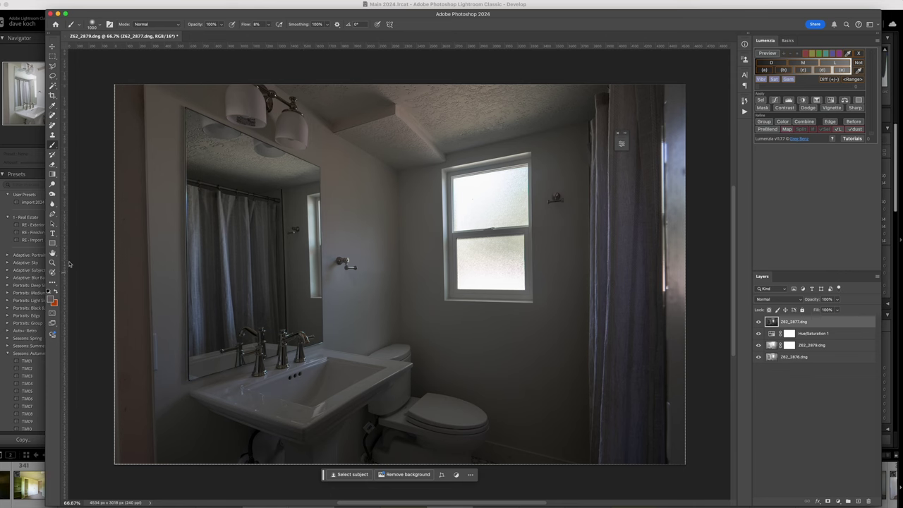
- Zoom into the window and trace the lower frosted pane with the Polygonal Lasso
{"action": "left_click", "coordinate": [53, 263]}
{"action": "left_click", "coordinate": [456, 244]}
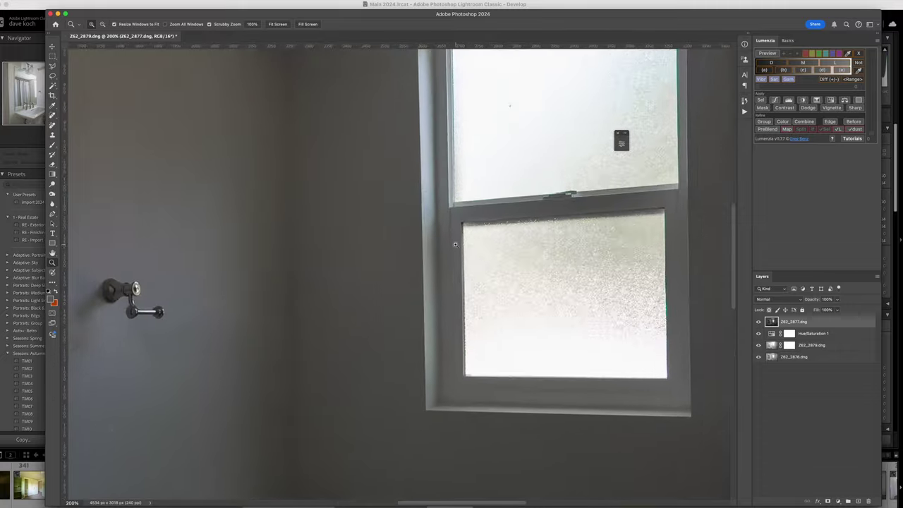
{"action": "left_click", "coordinate": [456, 244]}
{"action": "left_click", "coordinate": [456, 244]}
{"action": "left_click", "coordinate": [456, 244]}
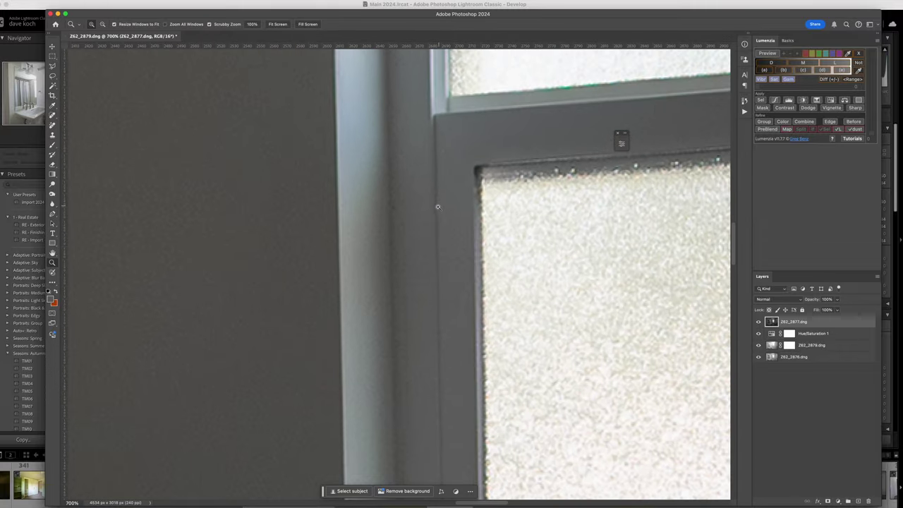
{"action": "key", "text": "l"}
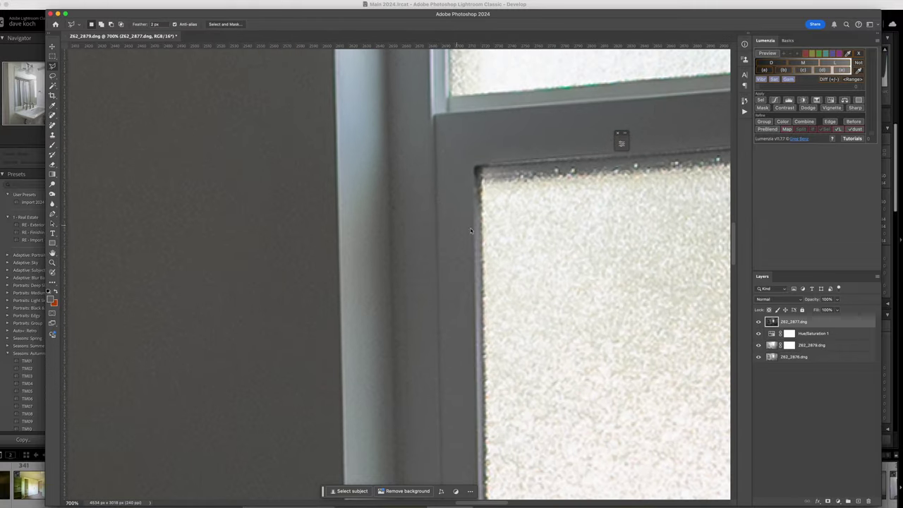
{"action": "left_click", "coordinate": [480, 230]}
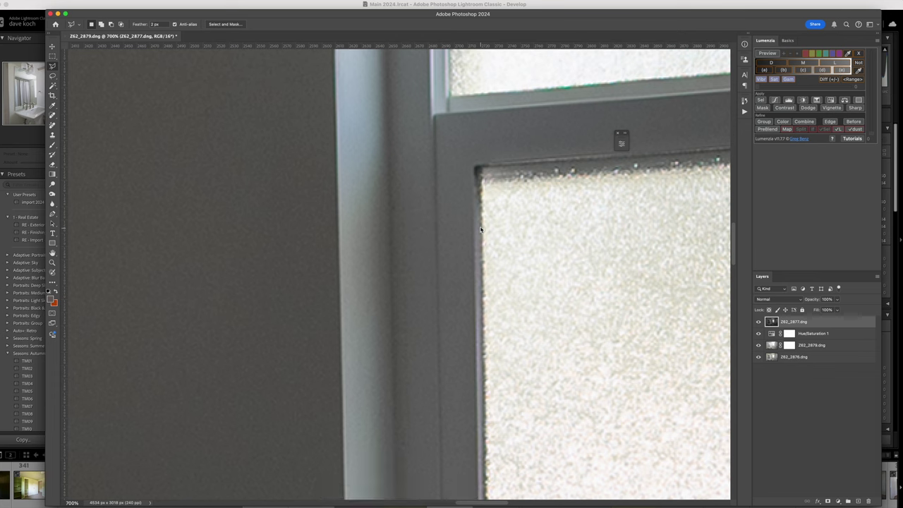
{"action": "left_click", "coordinate": [480, 177]}
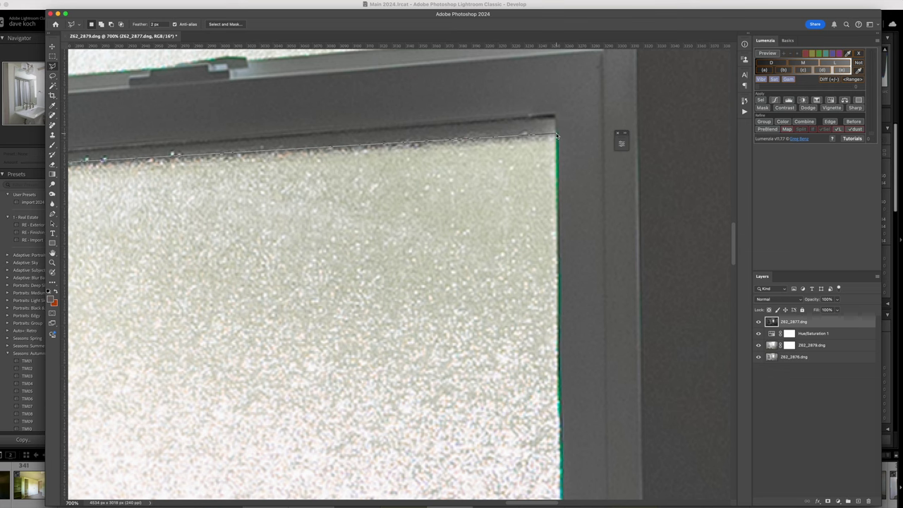
{"action": "left_click", "coordinate": [556, 135]}
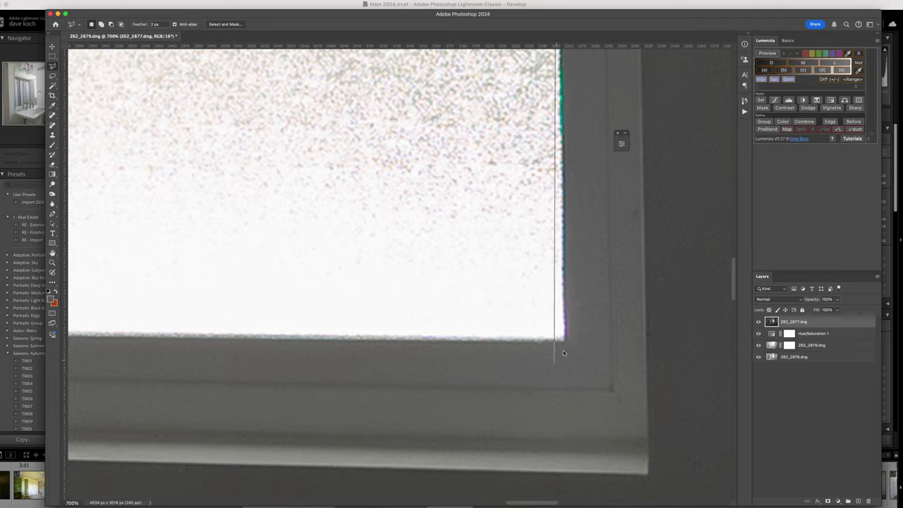
{"action": "left_click", "coordinate": [565, 340]}
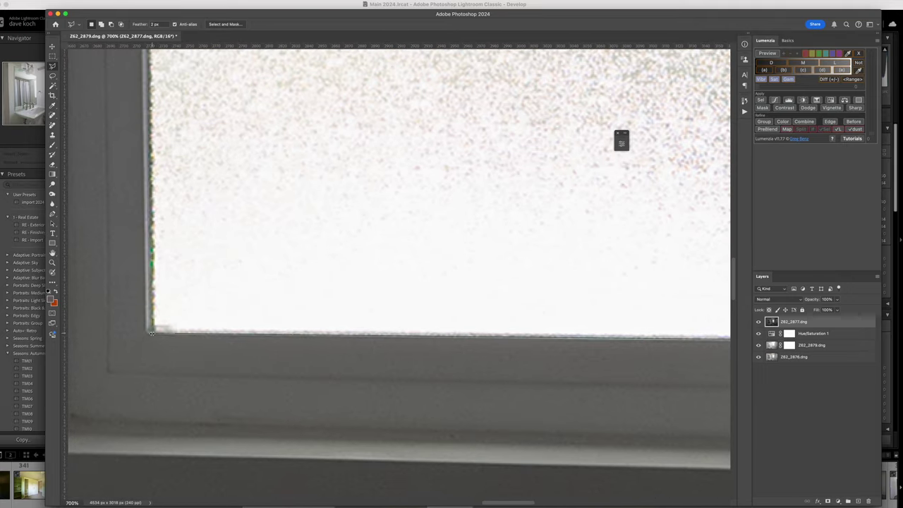
{"action": "double_click", "coordinate": [151, 333]}
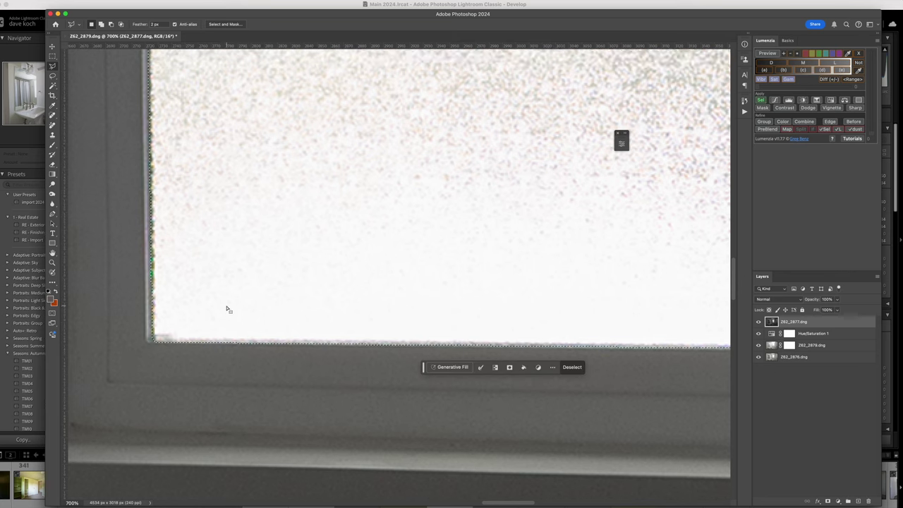
{"action": "scroll", "coordinate": [228, 308], "scroll_direction": "up", "scroll_amount": 10}
{"action": "scroll", "coordinate": [242, 306], "scroll_direction": "down", "scroll_amount": 5}
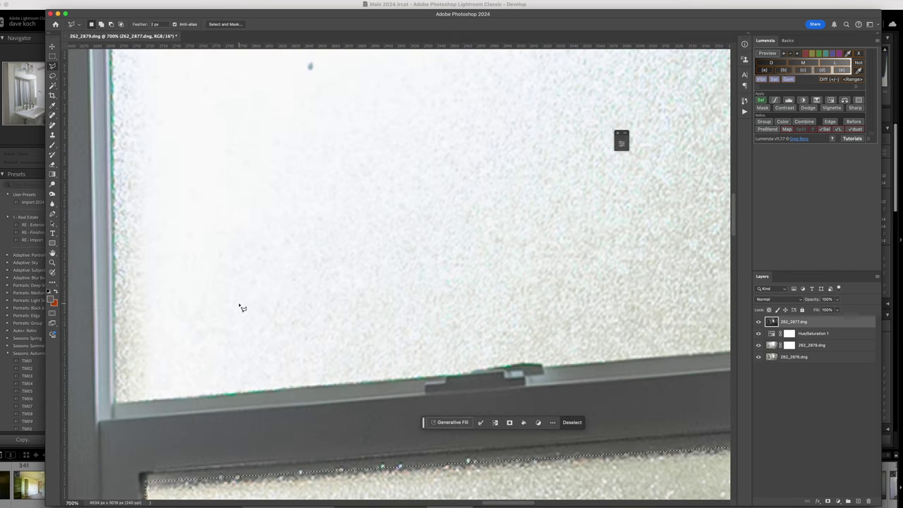
- Trace the upper pane along the sill, completing the selection of both panes
{"action": "left_click", "coordinate": [713, 358]}
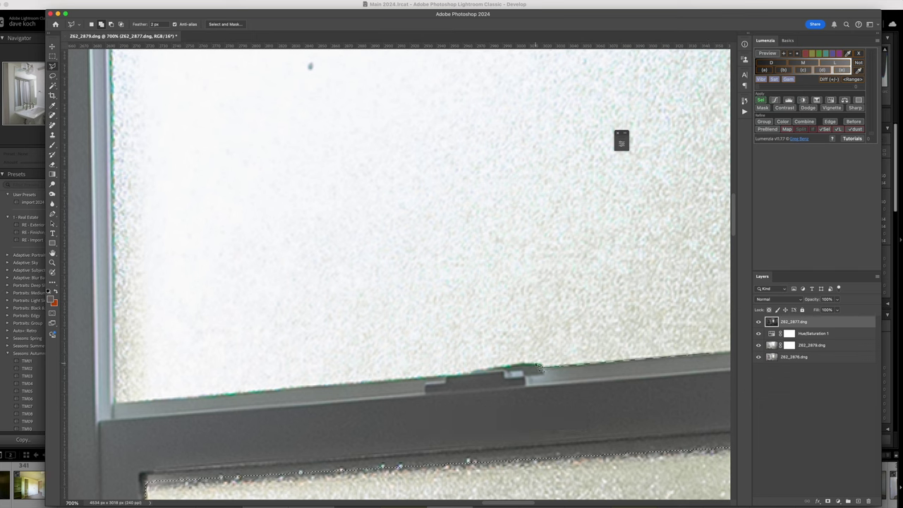
{"action": "left_click", "coordinate": [512, 372]}
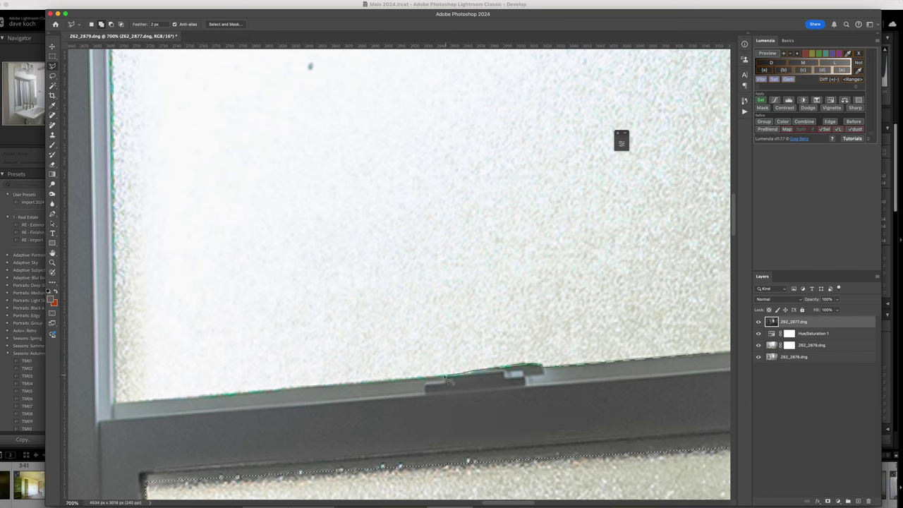
{"action": "left_click", "coordinate": [118, 407]}
{"action": "scroll", "coordinate": [88, 175], "scroll_direction": "up", "scroll_amount": 10}
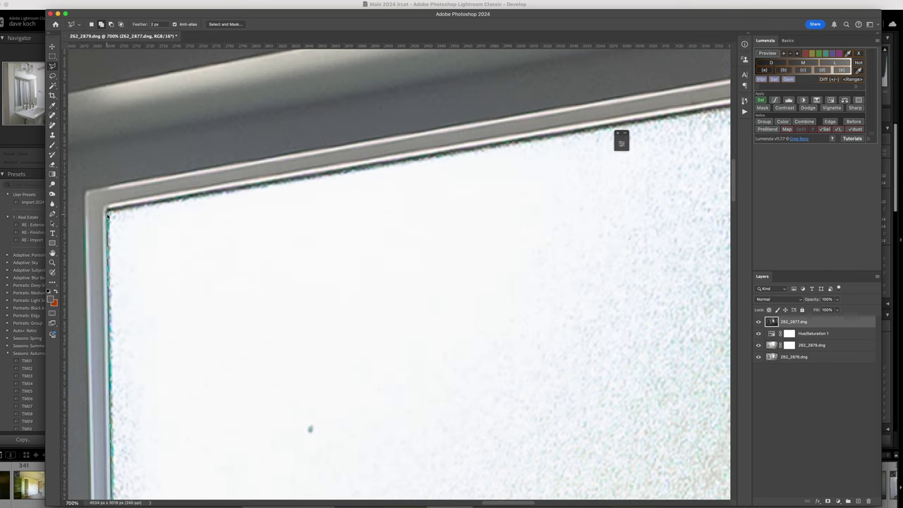
{"action": "left_click", "coordinate": [108, 211]}
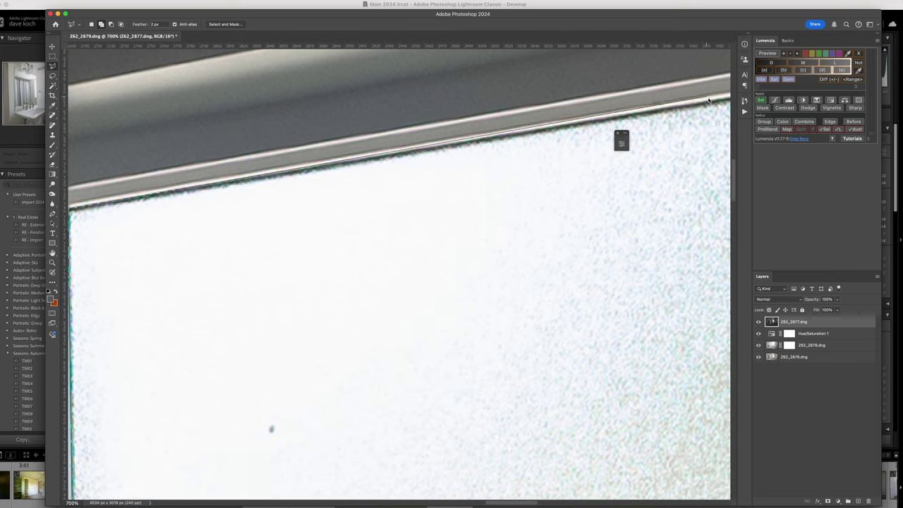
{"action": "scroll", "coordinate": [711, 104], "scroll_direction": "right", "scroll_amount": 10}
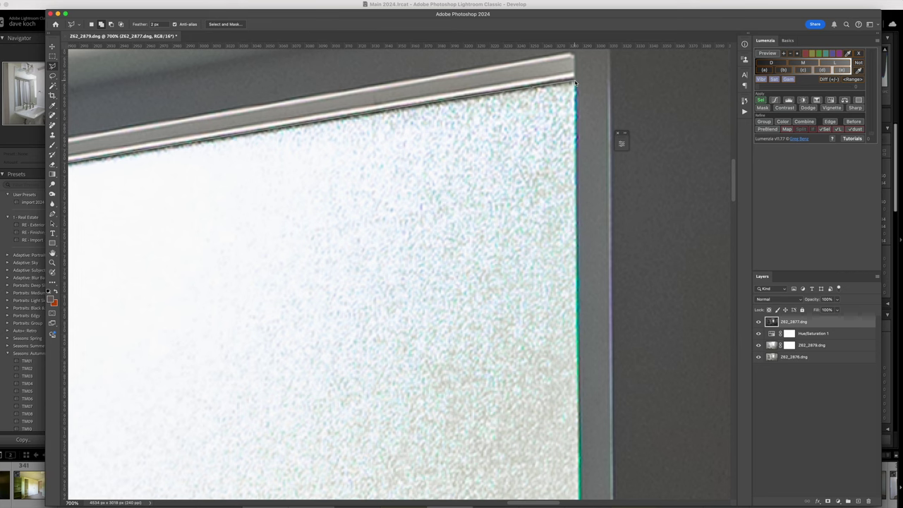
{"action": "left_click", "coordinate": [575, 83]}
{"action": "double_click", "coordinate": [457, 496]}
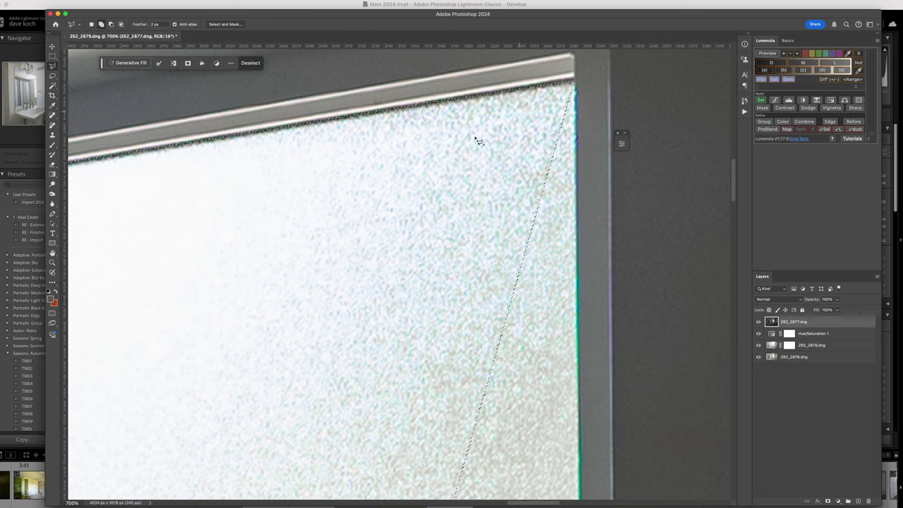
{"action": "left_click", "coordinate": [575, 83]}
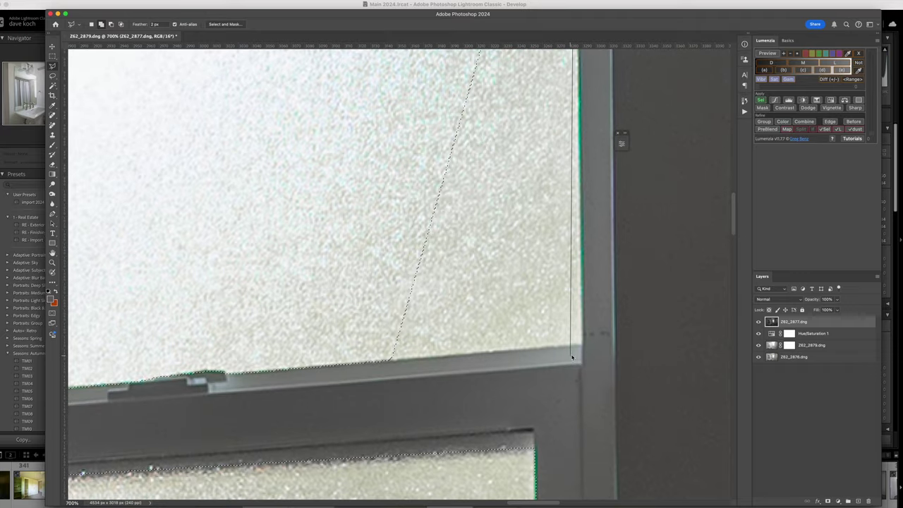
{"action": "left_click", "coordinate": [583, 344]}
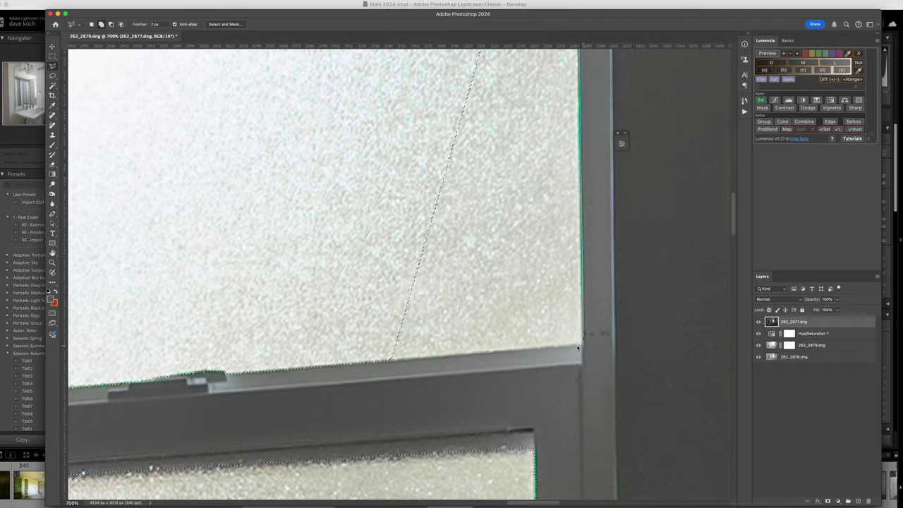
{"action": "left_click", "coordinate": [391, 361]}
{"action": "key", "text": "Return"}
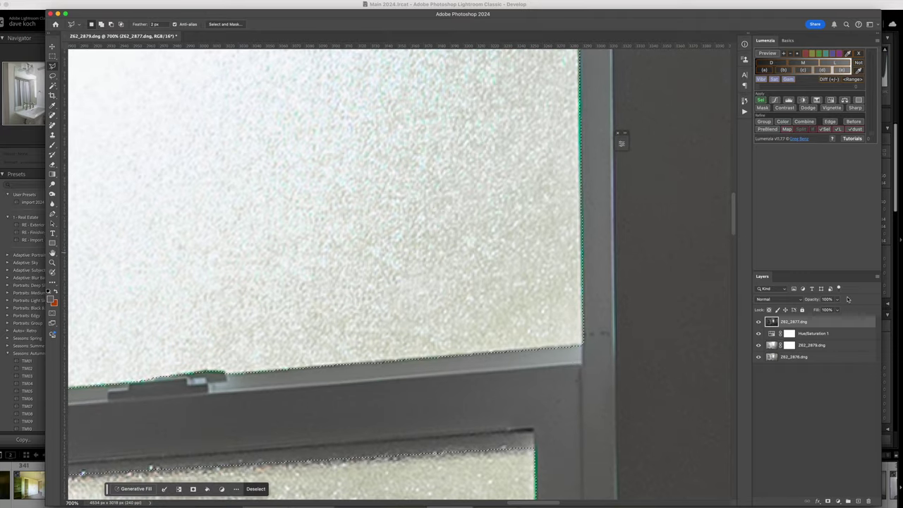
- Add a layer mask from the selection to Z62_2877.dng and fit the photo on screen
{"action": "left_click", "coordinate": [827, 501]}
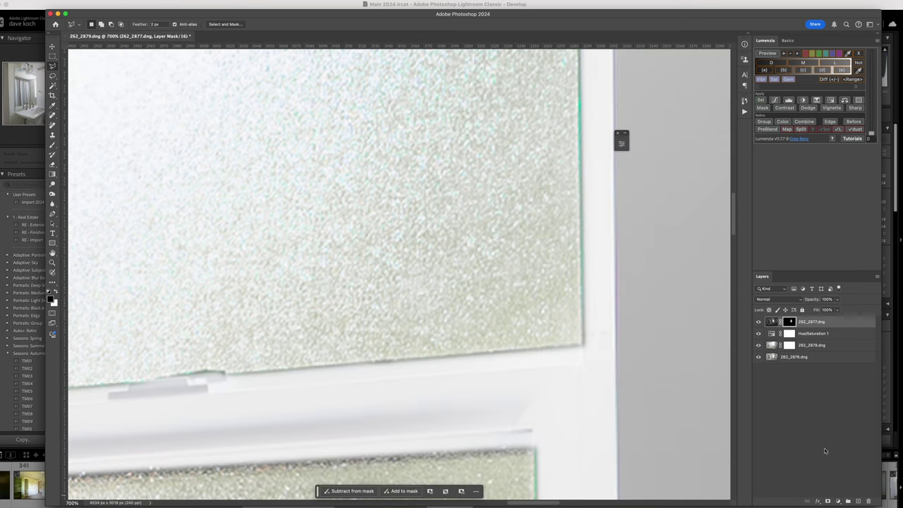
{"action": "left_click", "coordinate": [52, 263]}
{"action": "right_click", "coordinate": [183, 213]}
{"action": "left_click", "coordinate": [193, 218]}
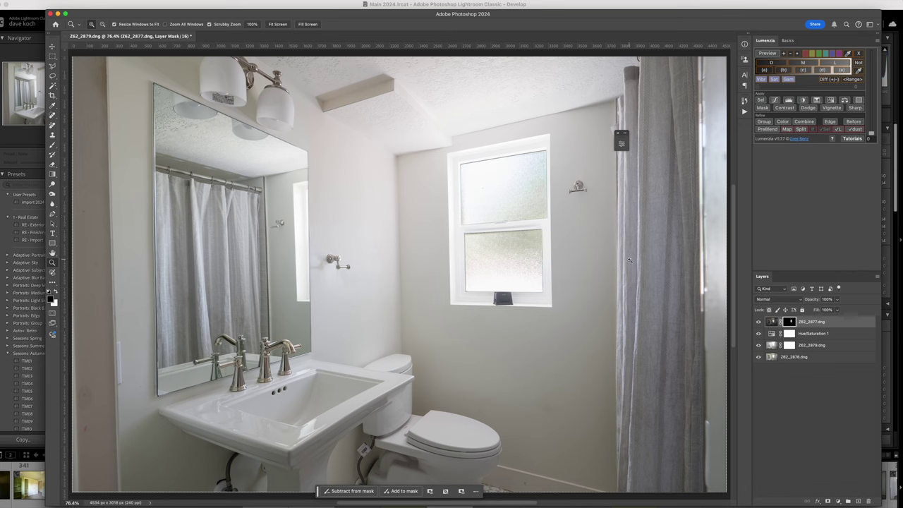
- Duplicate Z62_2876.dng to the top of the stack with a black mask, then target Z62_2879.dng's mask
{"action": "left_click", "coordinate": [790, 357]}
{"action": "left_click_drag", "start_coordinate": [789, 356], "coordinate": [857, 499]}
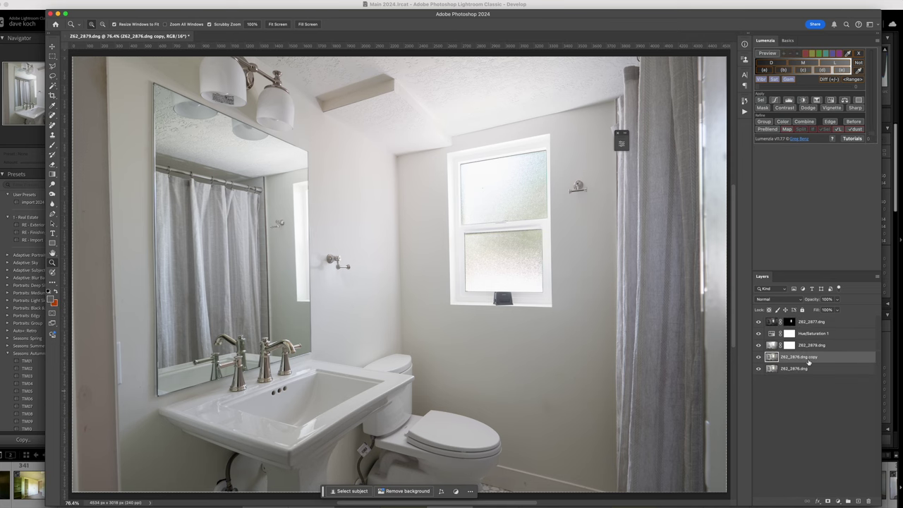
{"action": "left_click_drag", "start_coordinate": [809, 362], "coordinate": [821, 322]}
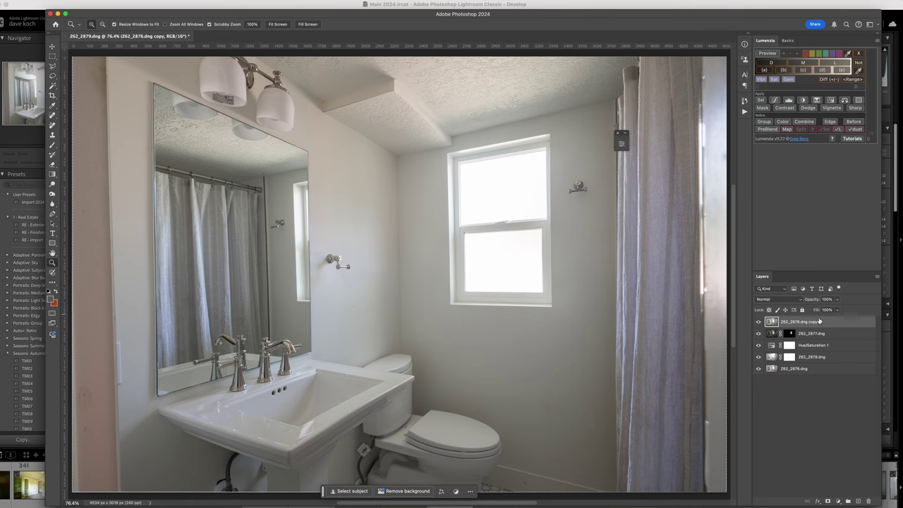
{"action": "key", "text": "ctrl+alt+m"}
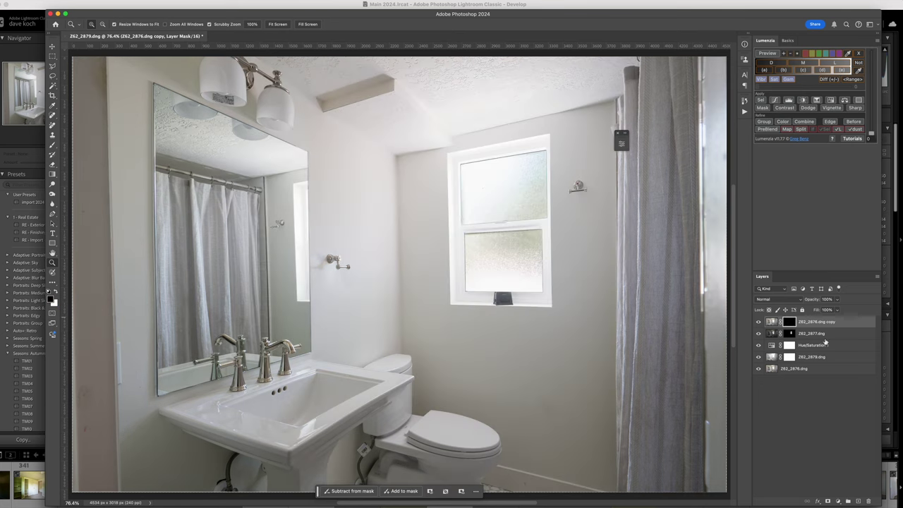
{"action": "left_click", "coordinate": [788, 358]}
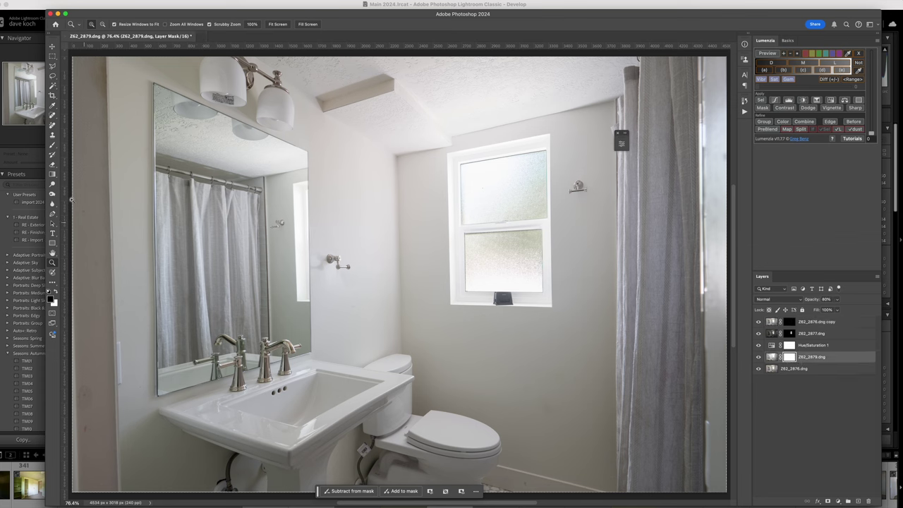
{"action": "left_click", "coordinate": [52, 144]}
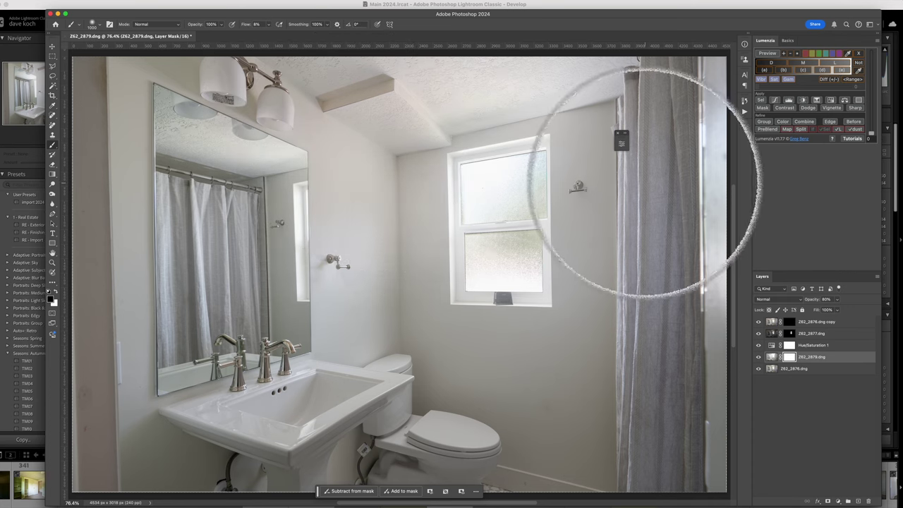
- Paint Z62_2879.dng's mask around the window, then reveal the copy along the sill and upper pane with a ~300 px brush
{"action": "mouse_move", "coordinate": [445, 231]}
{"action": "left_mouse_down"}
{"action": "mouse_move", "coordinate": [493, 248]}
{"action": "mouse_move", "coordinate": [507, 193]}
{"action": "mouse_move", "coordinate": [414, 274]}
{"action": "mouse_move", "coordinate": [387, 259]}
{"action": "mouse_move", "coordinate": [447, 212]}
{"action": "mouse_move", "coordinate": [468, 299]}
{"action": "mouse_move", "coordinate": [432, 190]}
{"action": "left_mouse_up"}
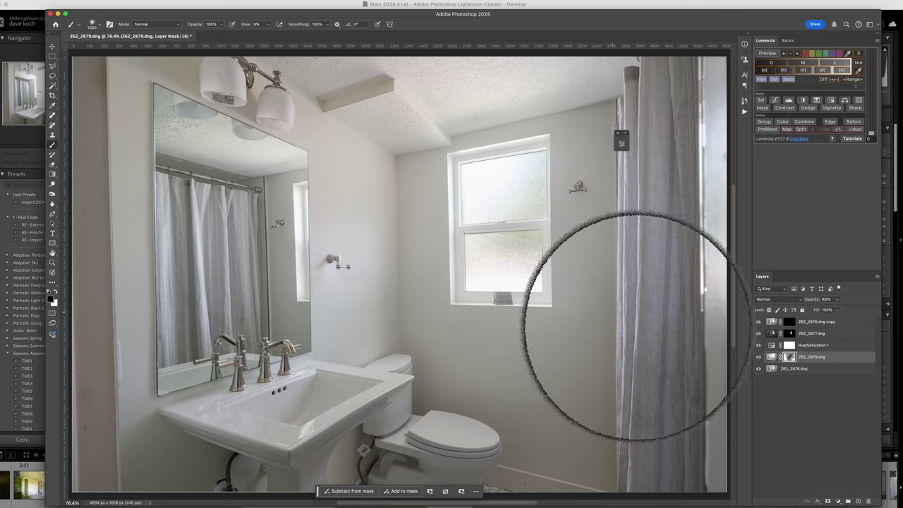
{"action": "left_click", "coordinate": [790, 323]}
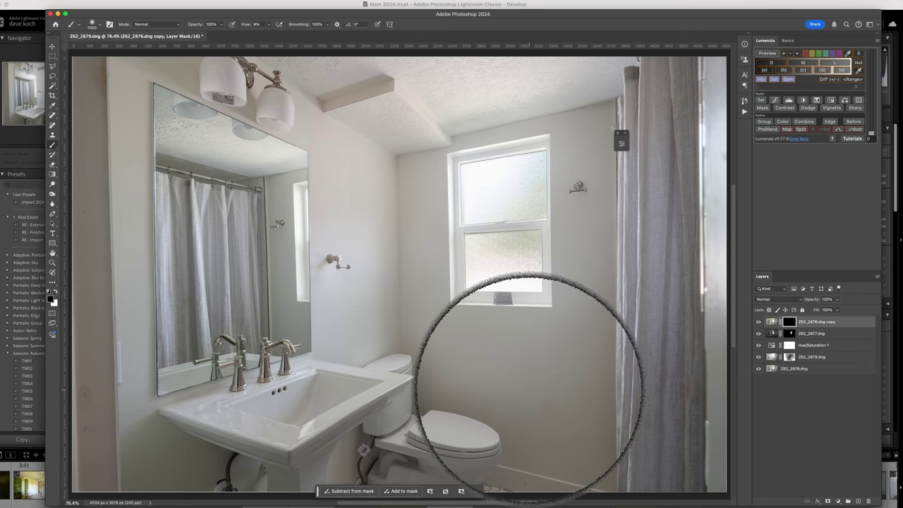
{"action": "key", "text": "bracketleft"}
{"action": "key", "text": "bracketleft"}
{"action": "key", "text": "bracketleft"}
{"action": "key", "text": "bracketleft"}
{"action": "key", "text": "bracketleft"}
{"action": "key", "text": "bracketleft"}
{"action": "key", "text": "bracketleft"}
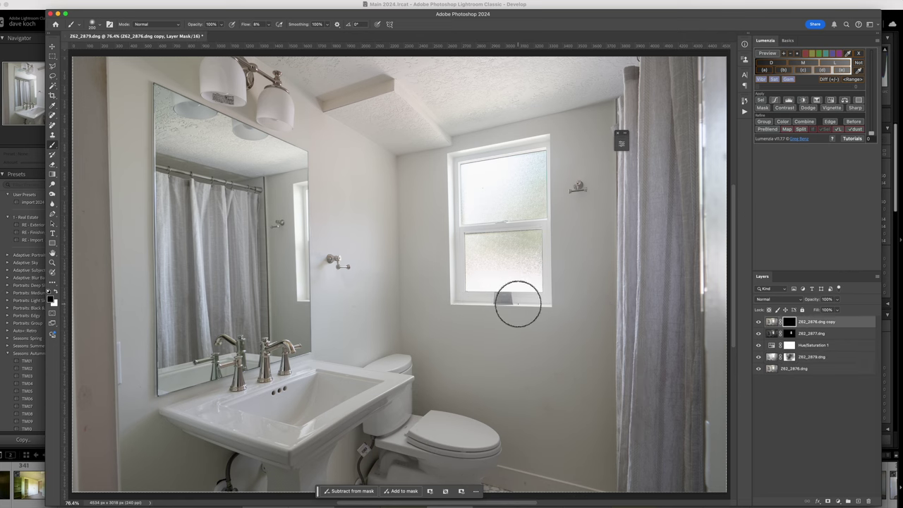
{"action": "left_click_drag", "start_coordinate": [524, 305], "coordinate": [476, 298]}
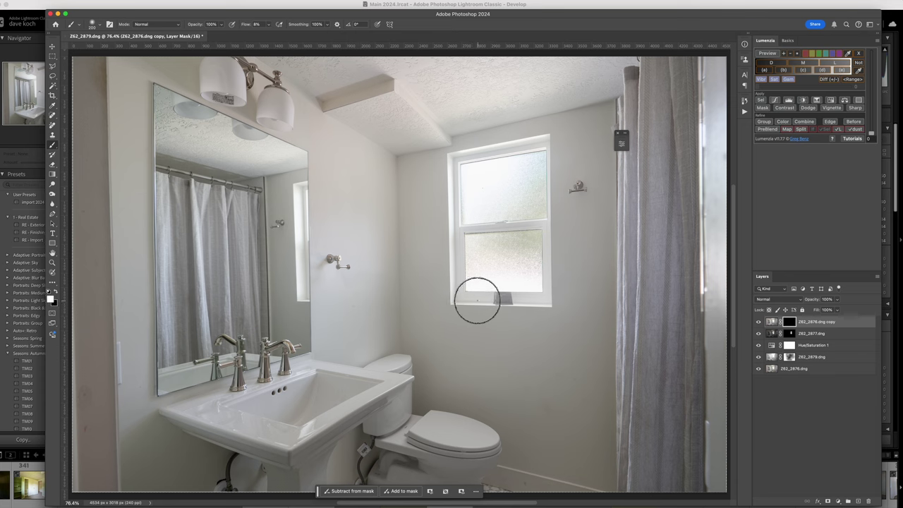
{"action": "mouse_move", "coordinate": [475, 302]}
{"action": "left_mouse_down"}
{"action": "mouse_move", "coordinate": [523, 299]}
{"action": "mouse_move", "coordinate": [489, 298]}
{"action": "mouse_move", "coordinate": [503, 294]}
{"action": "mouse_move", "coordinate": [488, 289]}
{"action": "left_mouse_up"}
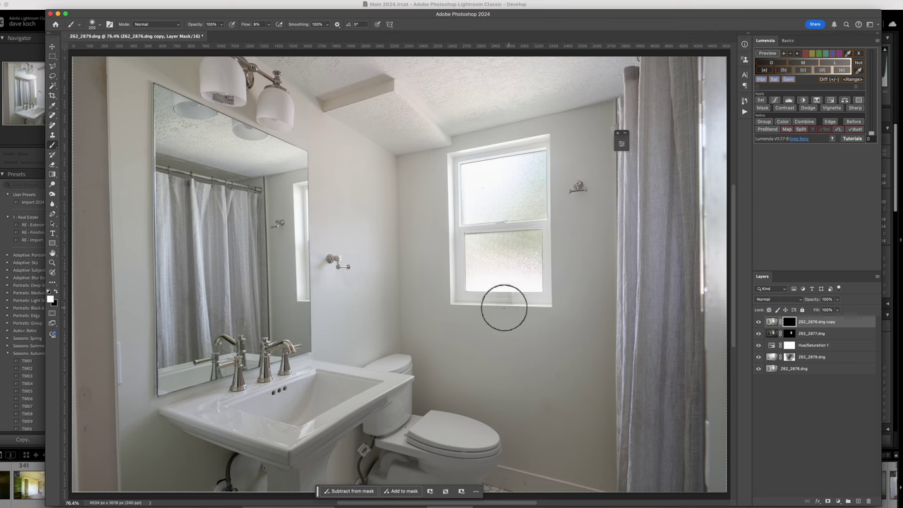
{"action": "mouse_move", "coordinate": [507, 300]}
{"action": "left_mouse_down"}
{"action": "mouse_move", "coordinate": [533, 296]}
{"action": "mouse_move", "coordinate": [519, 293]}
{"action": "left_mouse_up"}
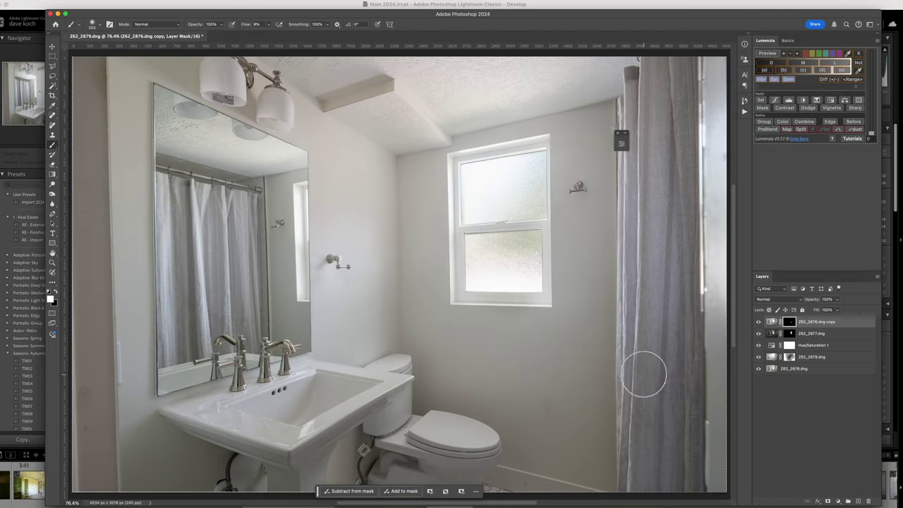
{"action": "left_click_drag", "start_coordinate": [568, 239], "coordinate": [497, 208]}
- Save the Photoshop edit and close the document
{"action": "key", "text": "super+s"}
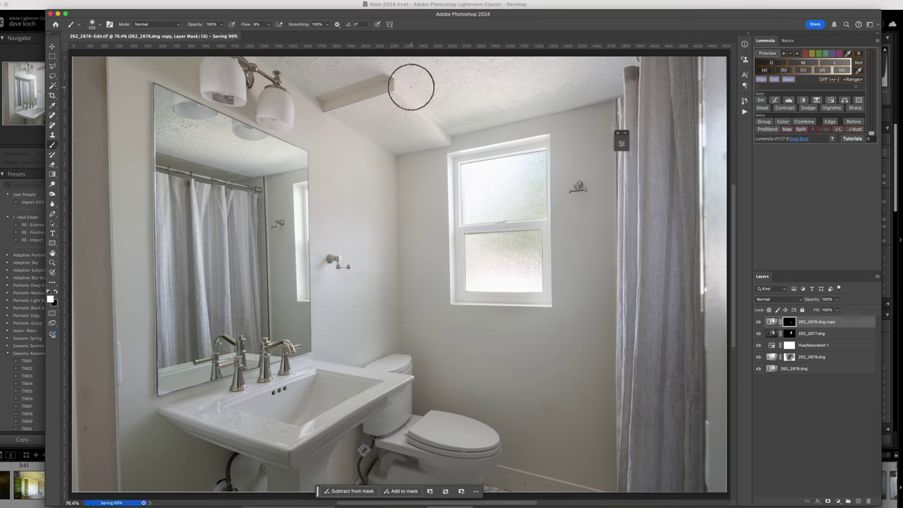
{"action": "left_click", "coordinate": [64, 36]}
{"action": "left_click", "coordinate": [436, 170]}
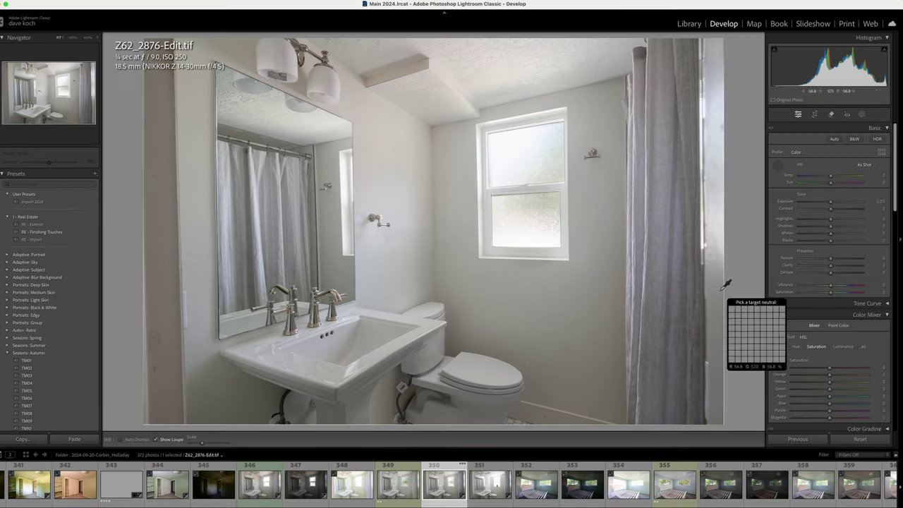
- Apply Guided Upright with vertical guides on the curtain edge and the left wall
{"action": "scroll", "coordinate": [836, 333], "scroll_direction": "down", "scroll_amount": 15}
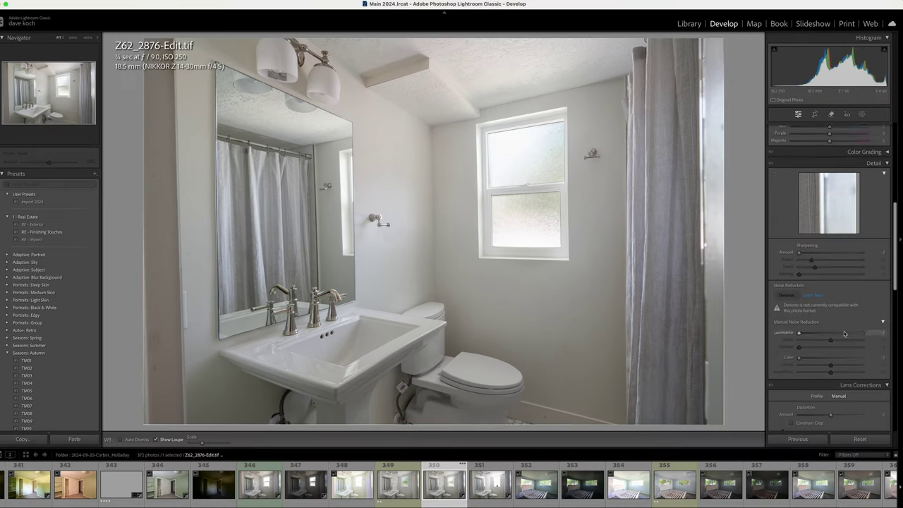
{"action": "scroll", "coordinate": [848, 337], "scroll_direction": "down", "scroll_amount": 5}
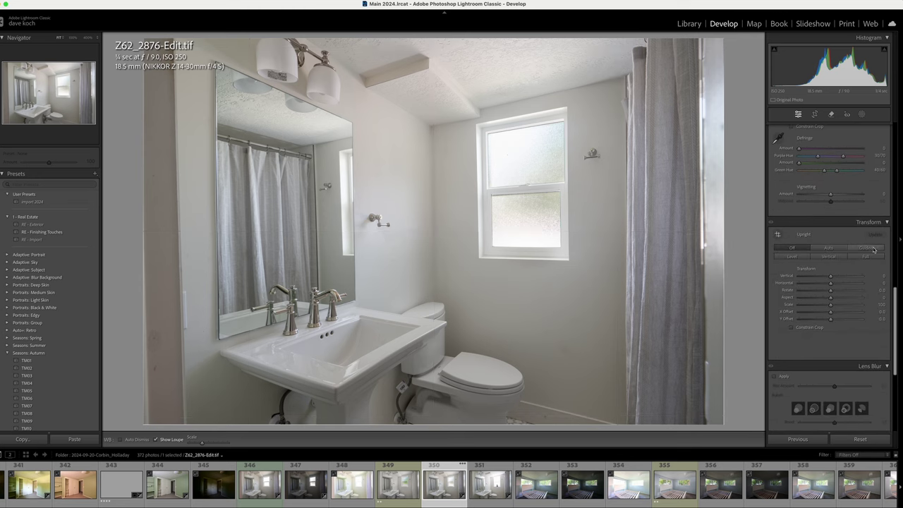
{"action": "left_click", "coordinate": [866, 247]}
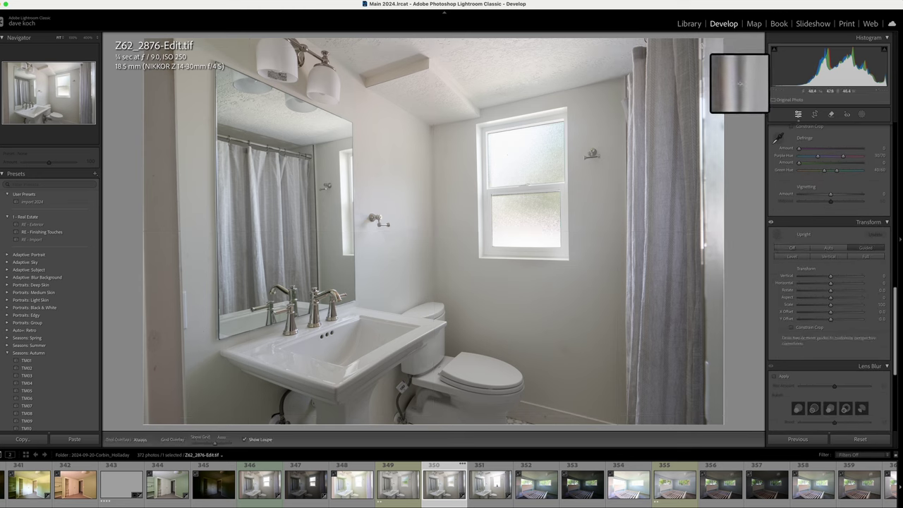
{"action": "left_click_drag", "start_coordinate": [702, 44], "coordinate": [704, 413]}
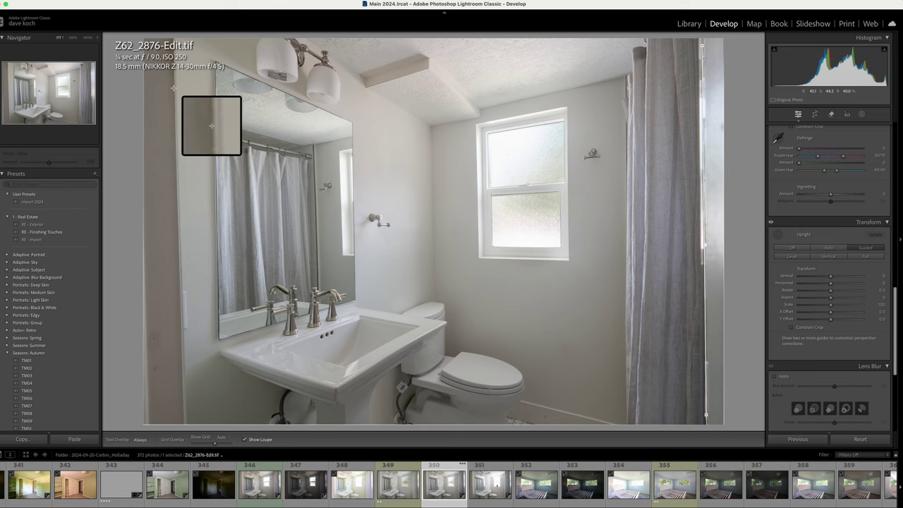
{"action": "left_click_drag", "start_coordinate": [173, 88], "coordinate": [182, 388]}
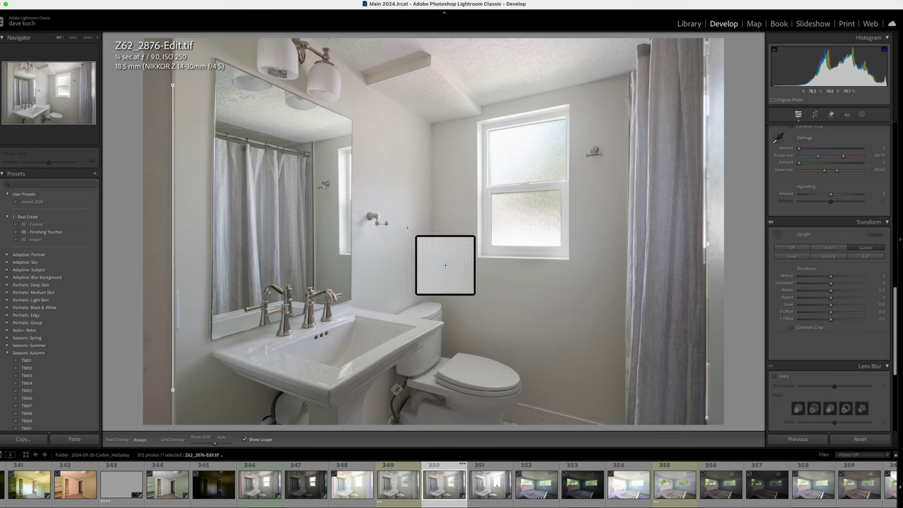
- Inspect the window frame at 1:1 while setting Defringe Purple Amount 7 and Green Amount 5, then zoom out
{"action": "key", "text": "z"}
{"action": "scroll", "coordinate": [605, 270], "scroll_direction": "up", "scroll_amount": 5}
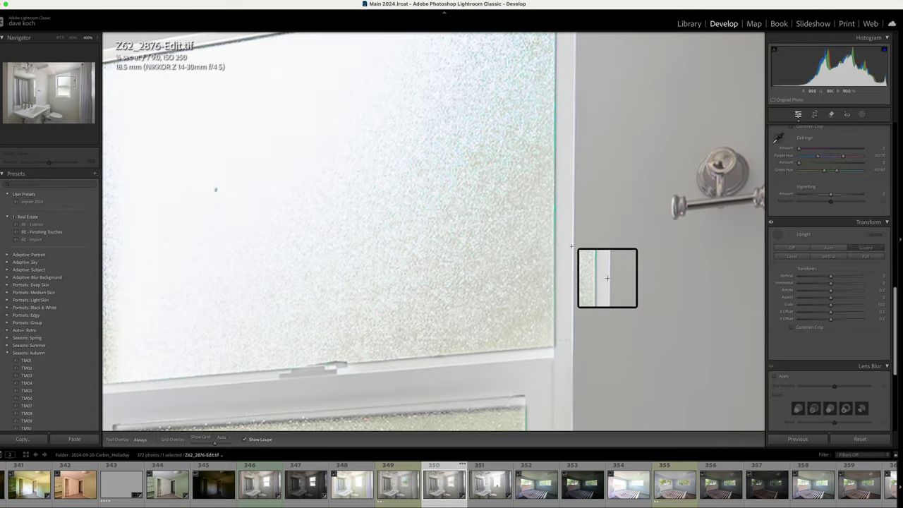
{"action": "scroll", "coordinate": [822, 204], "scroll_direction": "up", "scroll_amount": 1}
{"action": "scroll", "coordinate": [822, 204], "scroll_direction": "up", "scroll_amount": 1}
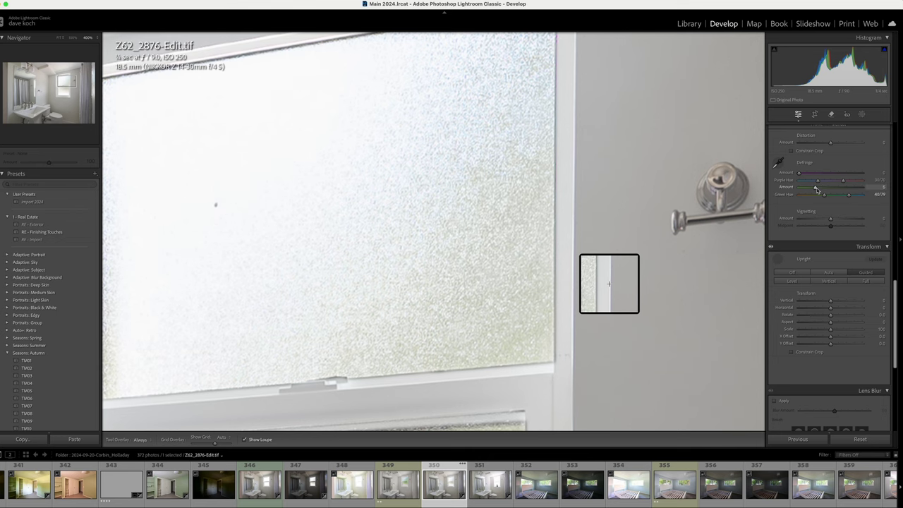
{"action": "scroll", "coordinate": [557, 250], "scroll_direction": "up", "scroll_amount": 10}
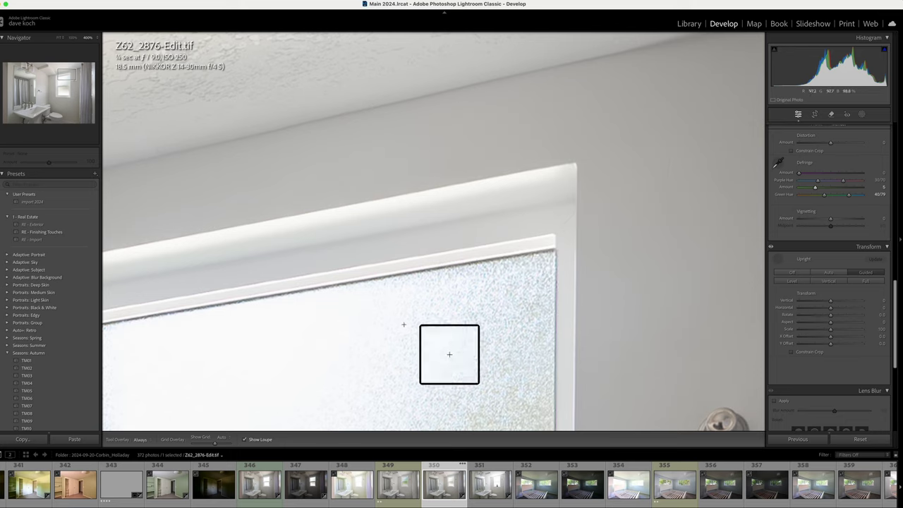
{"action": "scroll", "coordinate": [270, 353], "scroll_direction": "down", "scroll_amount": 8}
{"action": "scroll", "coordinate": [270, 352], "scroll_direction": "left", "scroll_amount": 10}
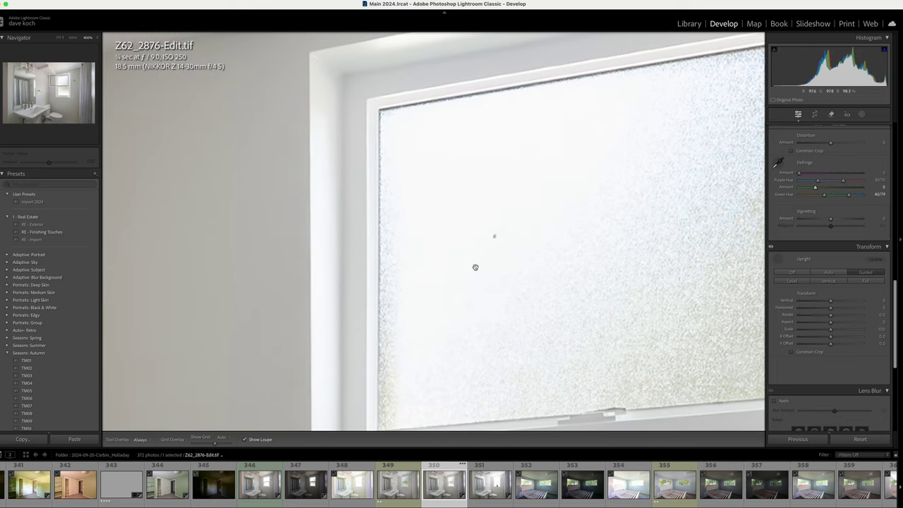
{"action": "scroll", "coordinate": [466, 282], "scroll_direction": "down", "scroll_amount": 15}
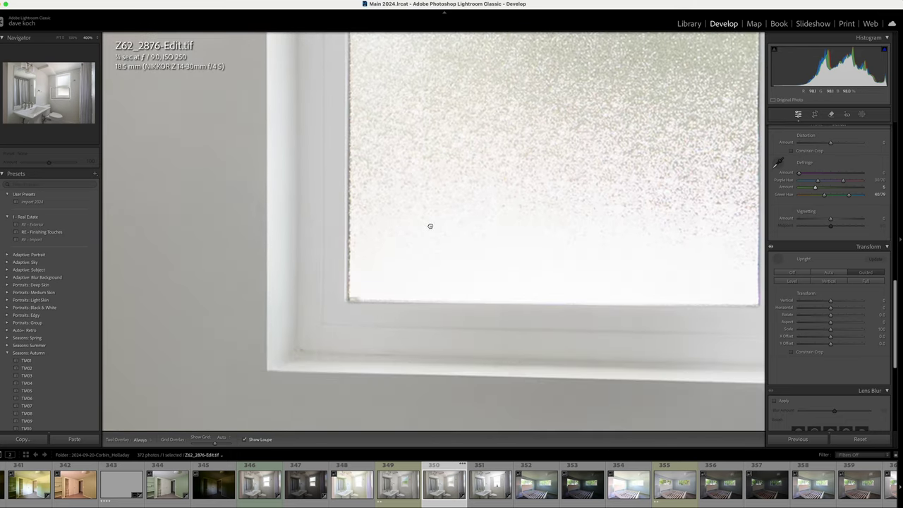
{"action": "left_click", "coordinate": [430, 225]}
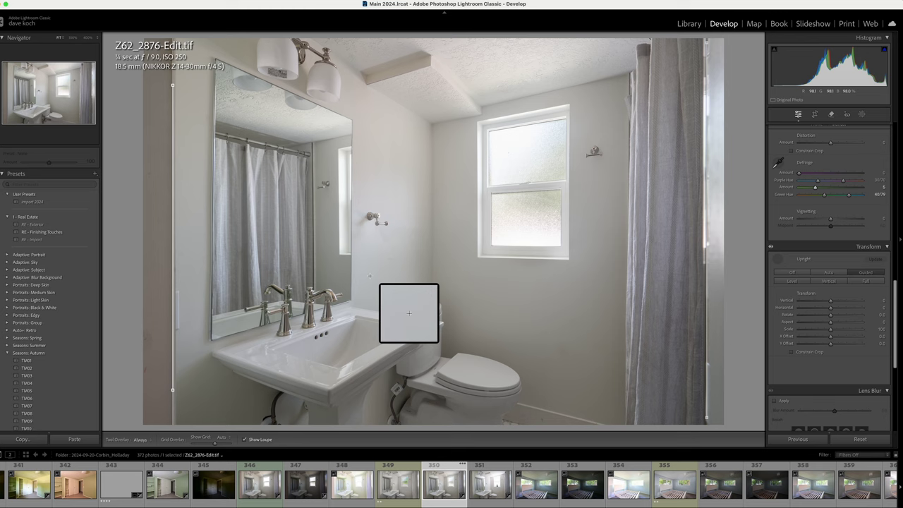
{"action": "left_click", "coordinate": [499, 242]}
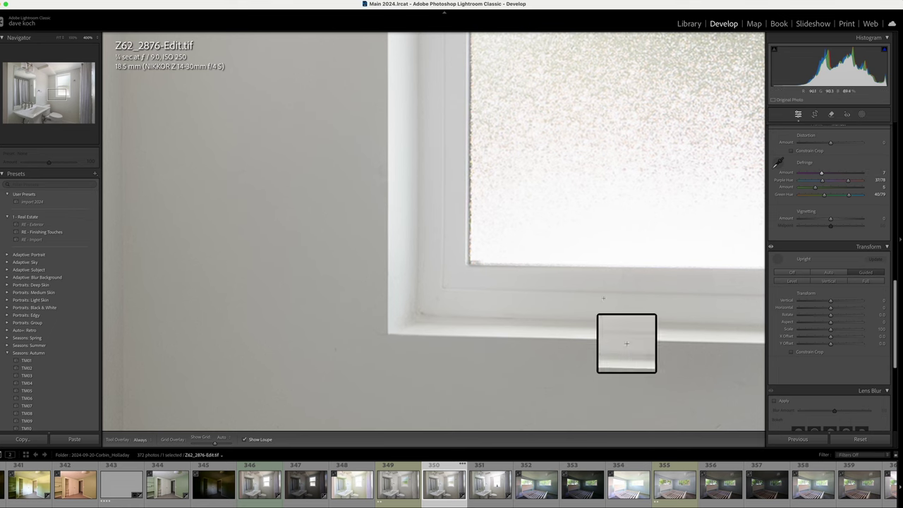
{"action": "left_click", "coordinate": [586, 209]}
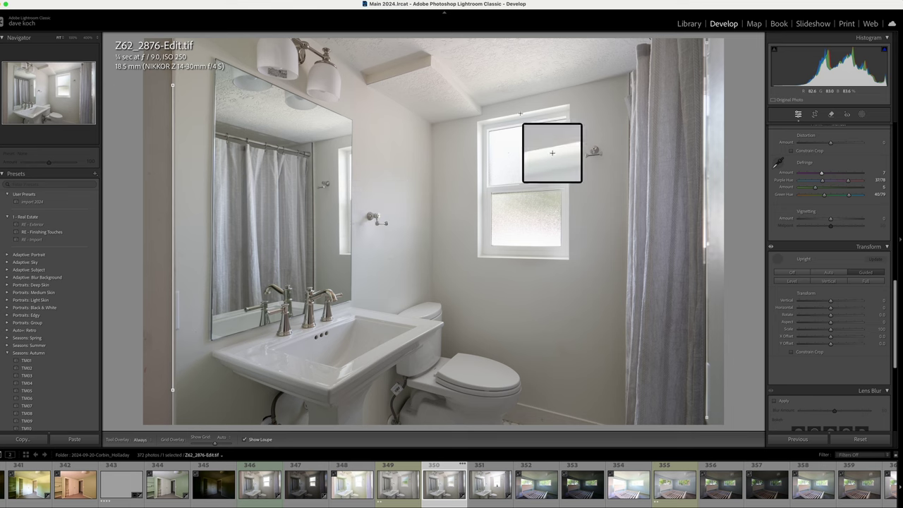
- Edit a copy of the photo in Photoshop 2024 and launch the Topaz Photo AI filter
{"action": "right_click", "coordinate": [389, 201]}
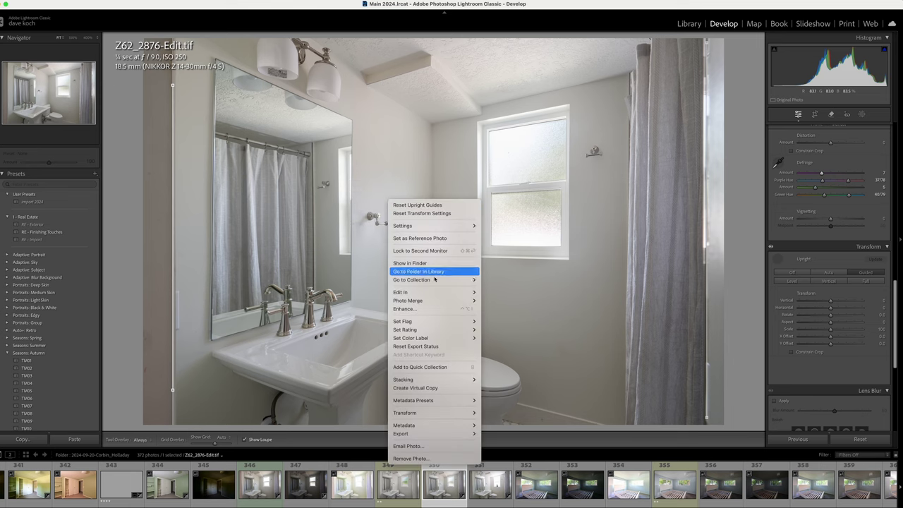
{"action": "mouse_move", "coordinate": [430, 292]}
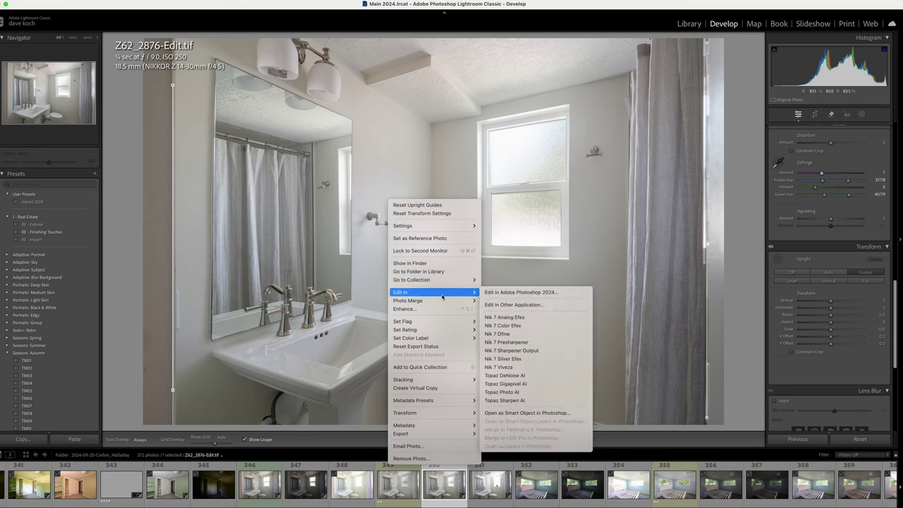
{"action": "left_click", "coordinate": [543, 296]}
{"action": "left_click", "coordinate": [495, 202]}
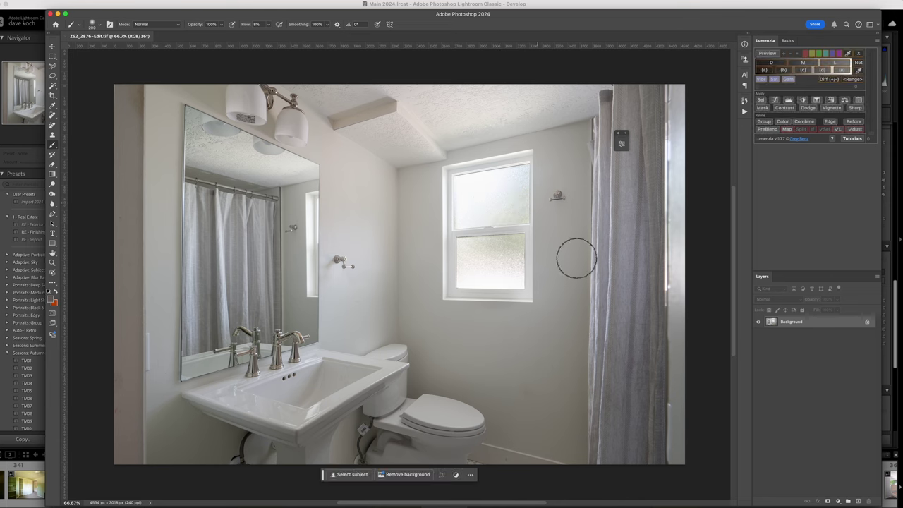
{"action": "left_click", "coordinate": [155, 0]}
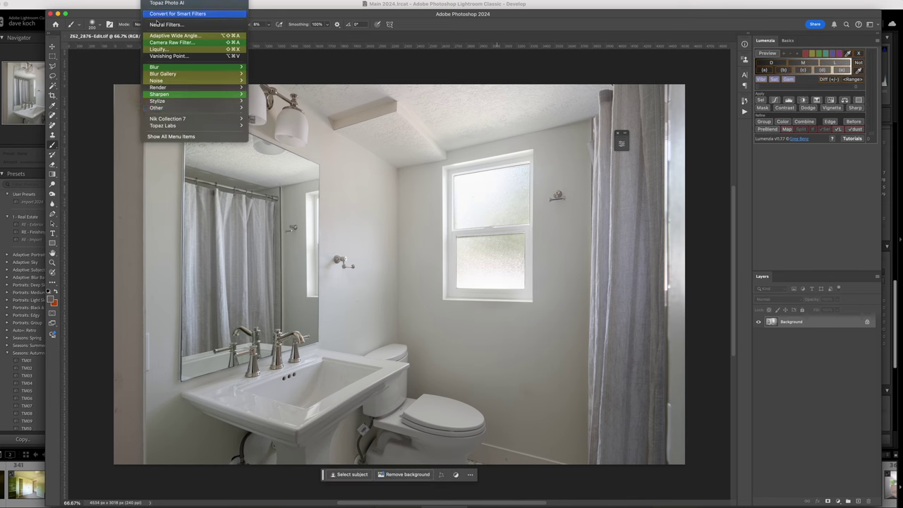
{"action": "mouse_move", "coordinate": [169, 125]}
{"action": "left_click", "coordinate": [277, 133]}
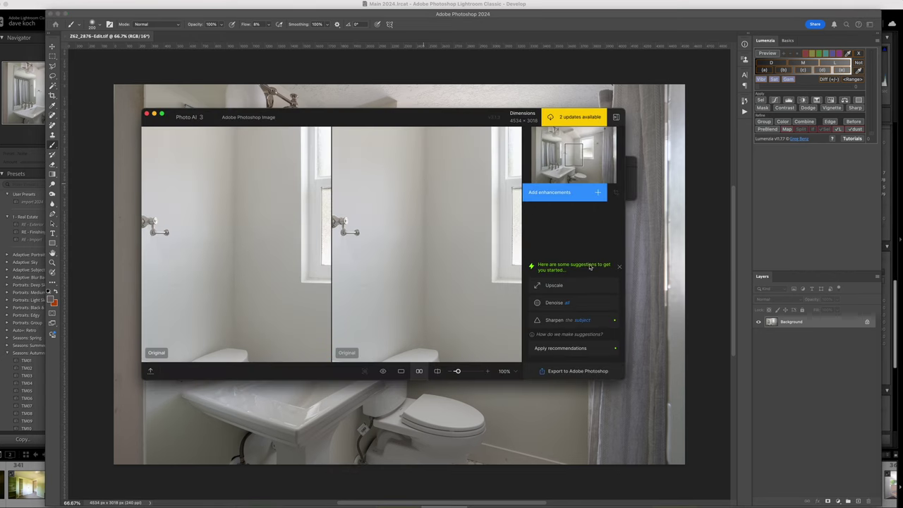
- Add Sharpen on All with strength 30 and export back to Photoshop
{"action": "left_click", "coordinate": [602, 308]}
{"action": "left_click", "coordinate": [499, 148]}
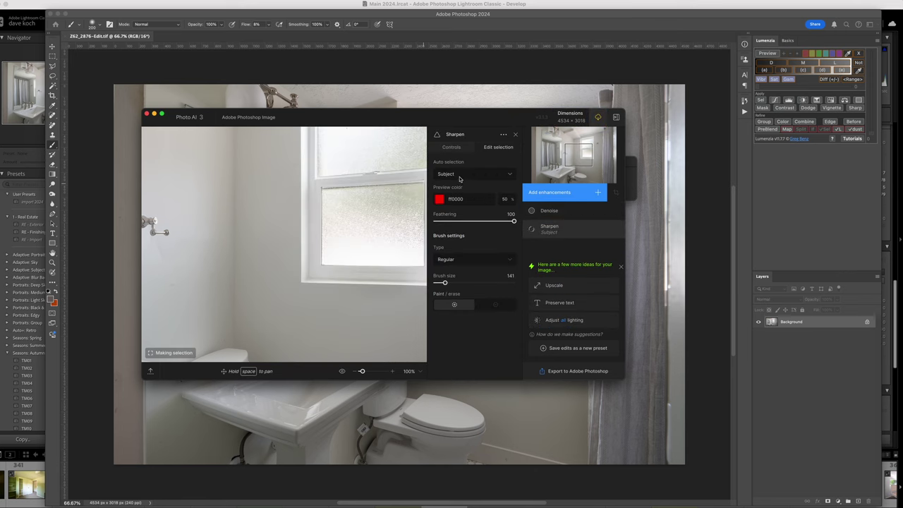
{"action": "left_click", "coordinate": [466, 177]}
{"action": "left_click", "coordinate": [459, 177]}
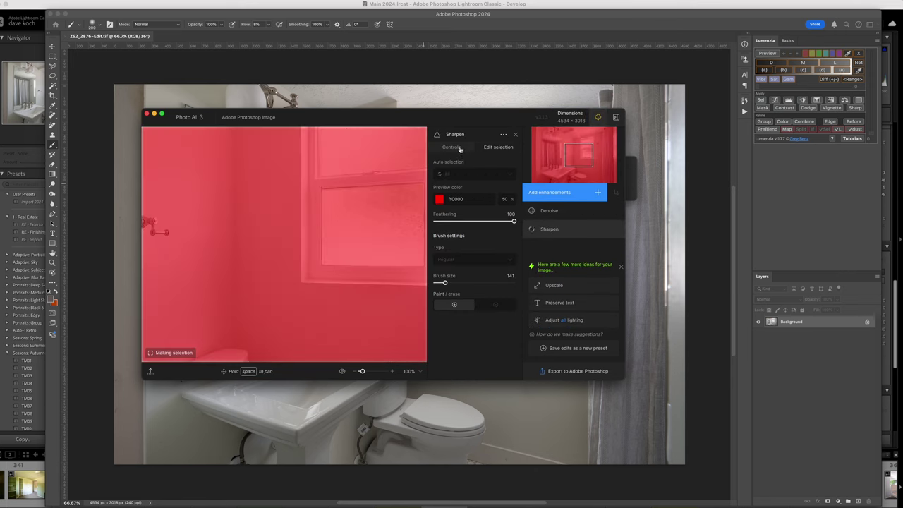
{"action": "left_click", "coordinate": [459, 147]}
{"action": "left_click_drag", "start_coordinate": [475, 212], "coordinate": [451, 218]}
{"action": "left_click", "coordinate": [594, 371]}
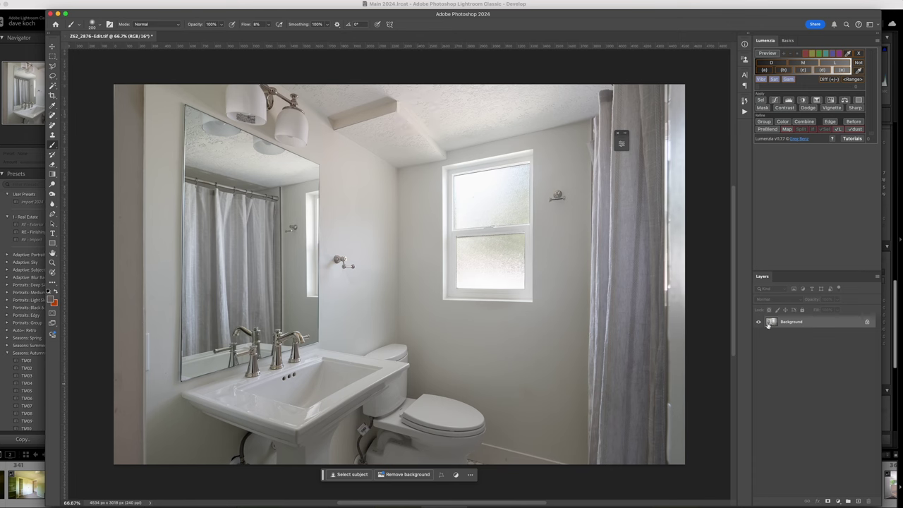
- Duplicate the Background layer and apply Nik 7 Color Efex Pro Contrast with Correct Contrast raised
{"action": "left_click_drag", "start_coordinate": [769, 323], "coordinate": [860, 503]}
{"action": "left_click", "coordinate": [152, 0]}
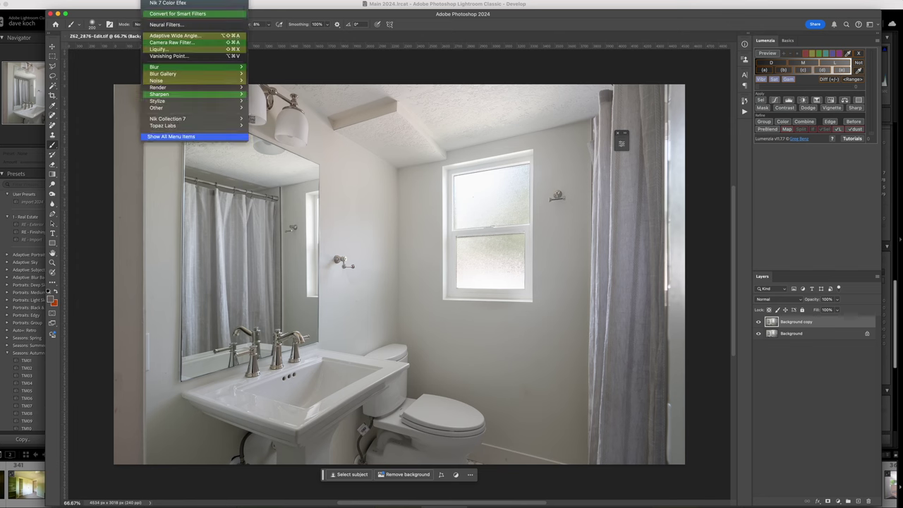
{"action": "mouse_move", "coordinate": [193, 120]}
{"action": "left_click", "coordinate": [272, 125]}
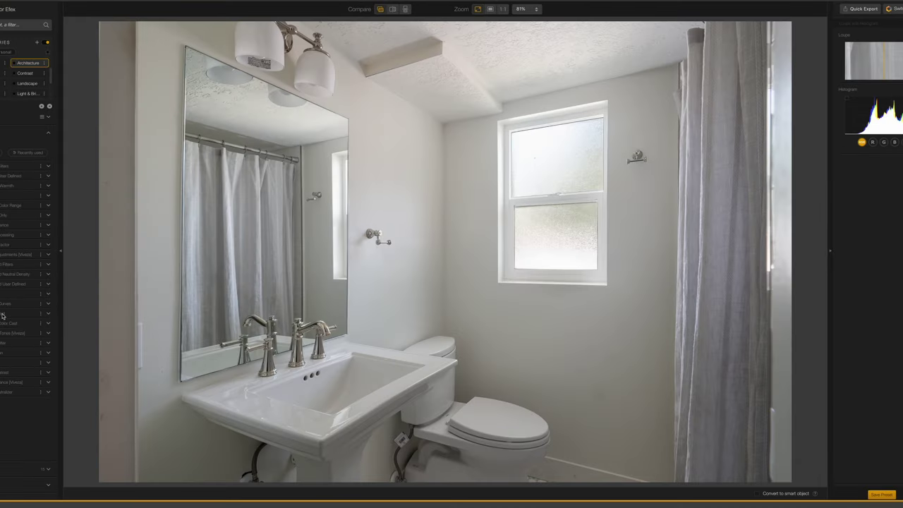
{"action": "left_click", "coordinate": [2, 315]}
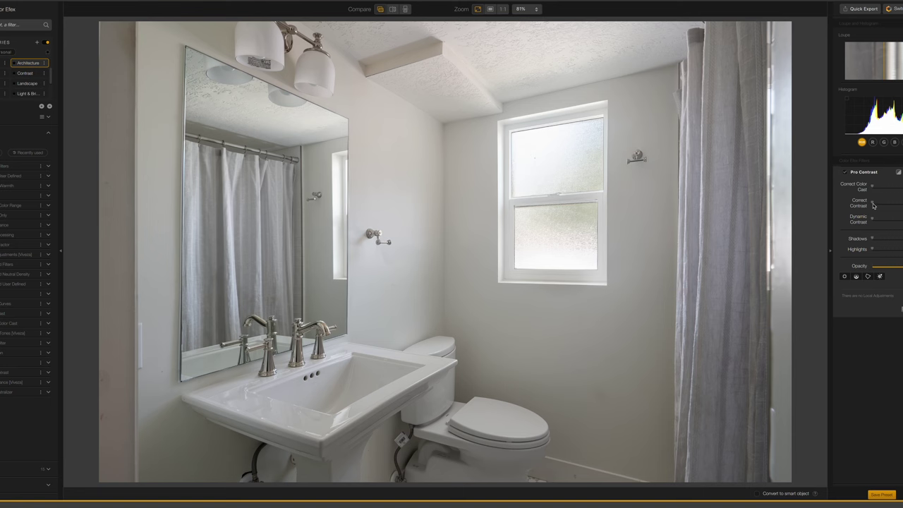
{"action": "left_click_drag", "start_coordinate": [873, 205], "coordinate": [879, 220]}
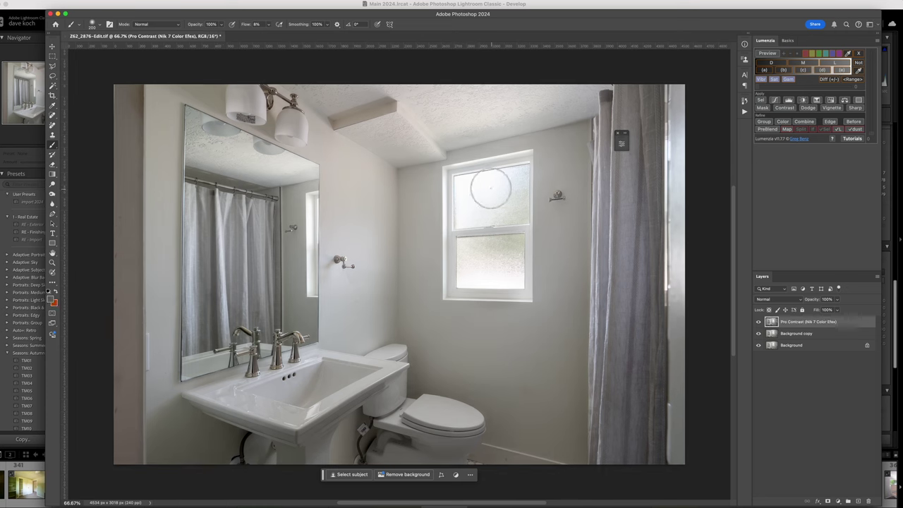
- Save the document with Cmd+S, including the Pro Contrast layer
{"action": "key", "text": "super+s"}
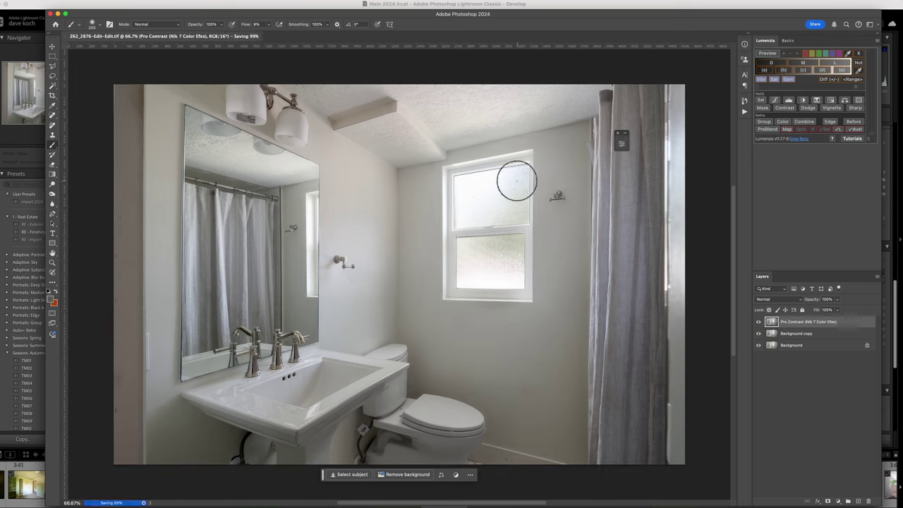